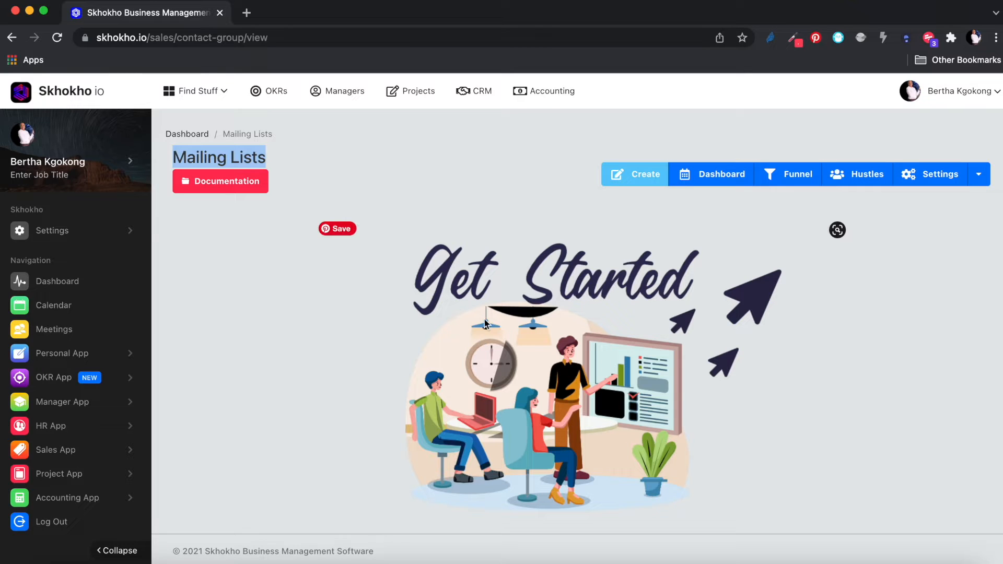
Step: Create the contact group "Weekly Newsletter" with the description "Contacts that have subscribed to the weekly newsletter. Emails sent weekly on mondays."
left_click(500, 174)
left_click(625, 177)
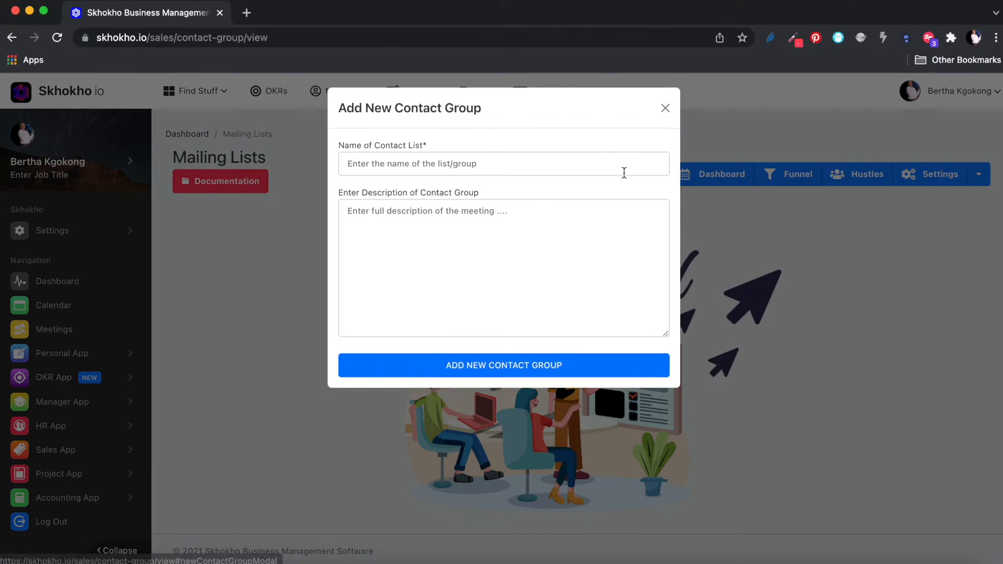
left_click(494, 169)
type("Weekl")
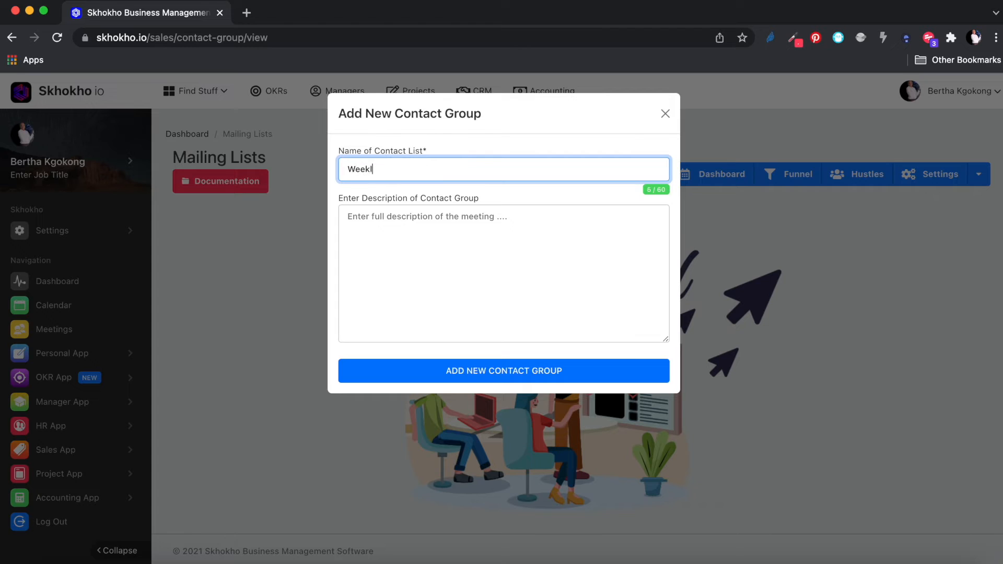
type("y Newsletter")
left_click(486, 241)
type("Contacts that have subsc")
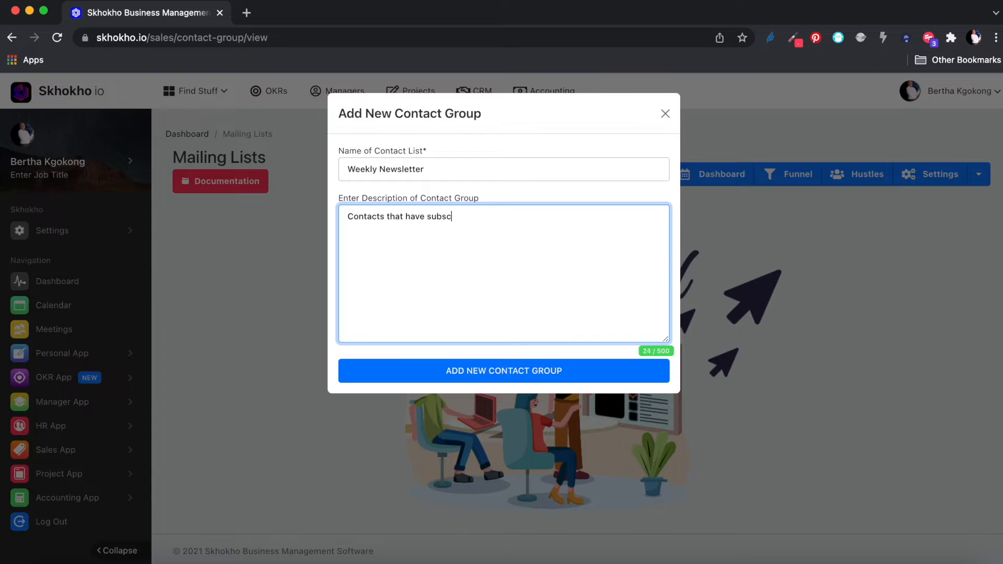
type("ribed to the weekly newsletter")
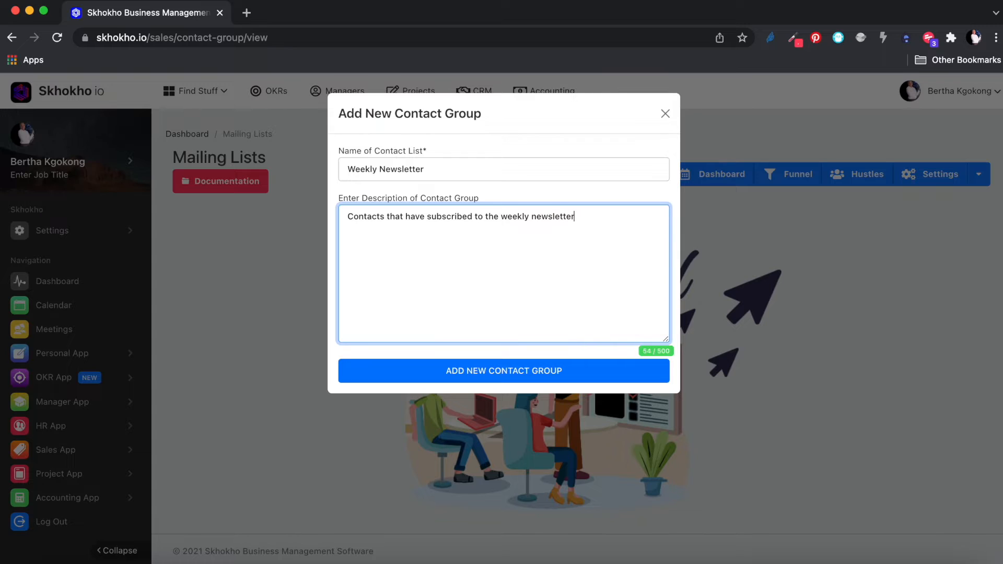
type(". Emails sent weekly.  on mondays.")
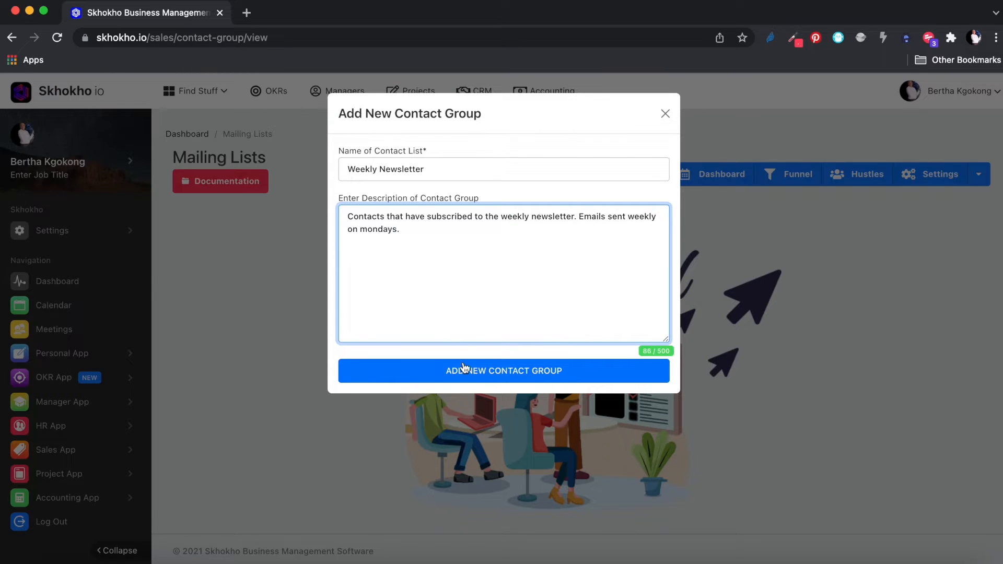
left_click(460, 372)
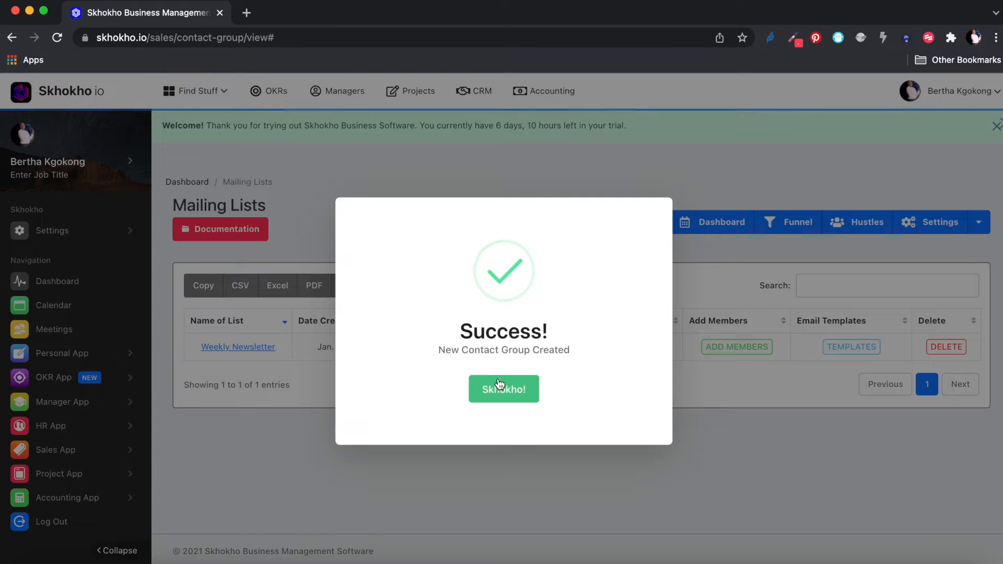
left_click(500, 387)
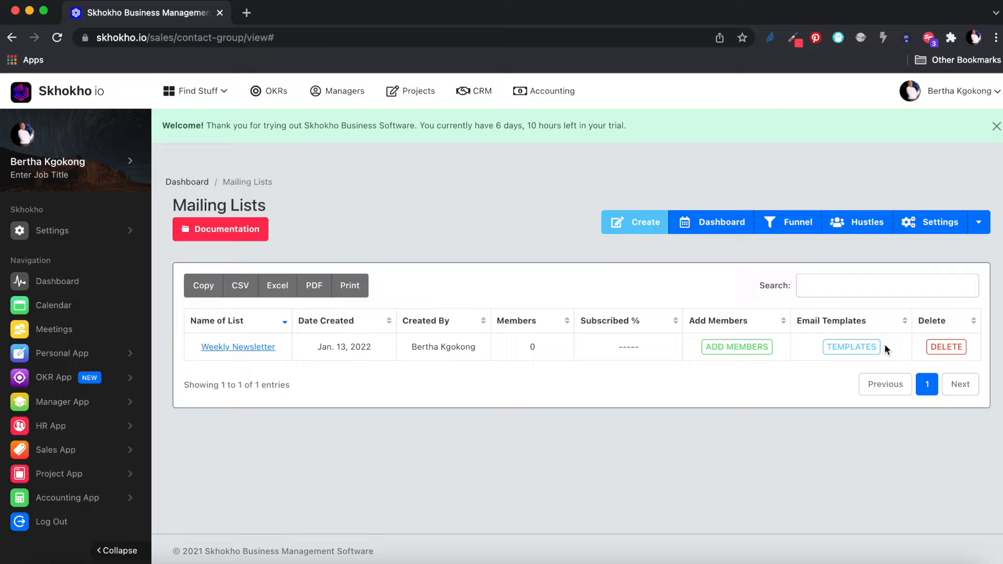
Step: Open the page for adding members to the Weekly Newsletter list
left_click(737, 348)
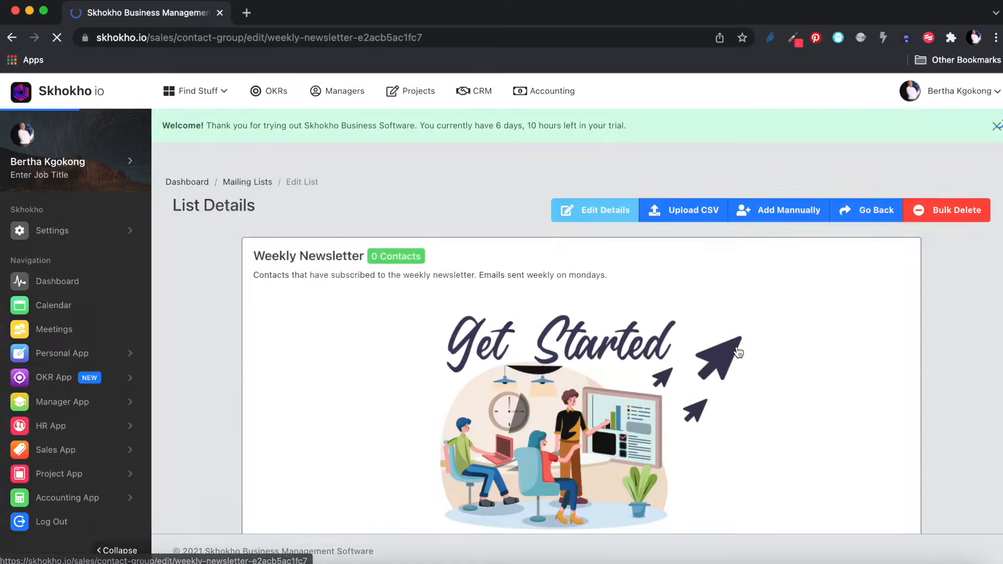
scroll(736, 351, "down", 1)
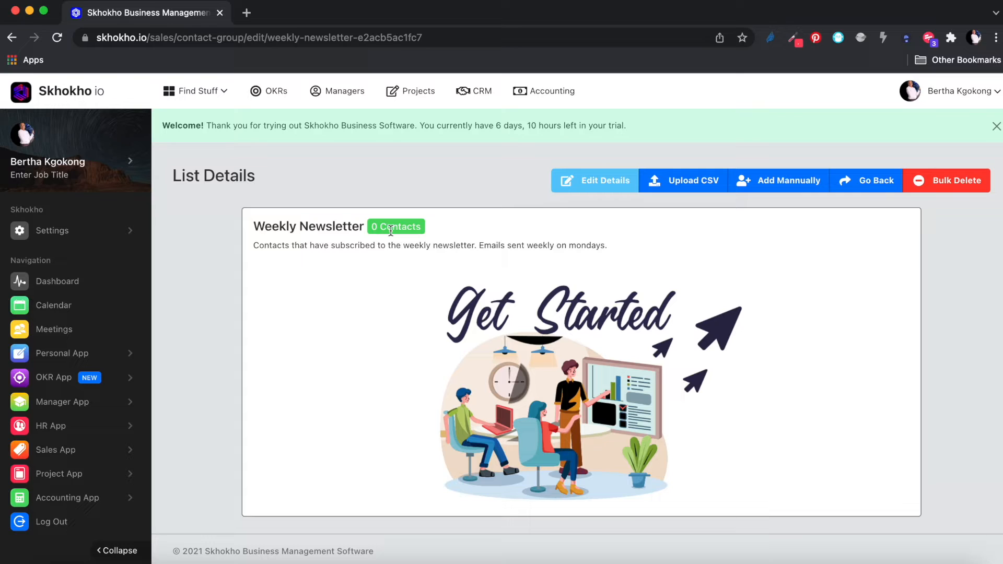
left_click_drag(266, 227, 495, 217)
left_click(494, 215)
Step: Replace the Weekly Newsletter list's description with "A new description" and save the edit
left_click(597, 182)
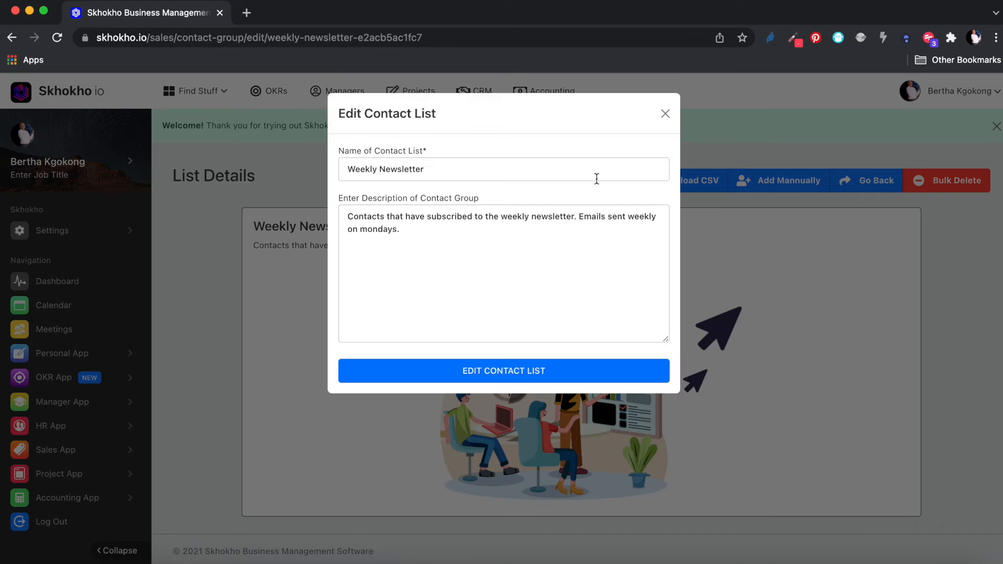
left_click_drag(418, 232, 302, 206)
type("A ne")
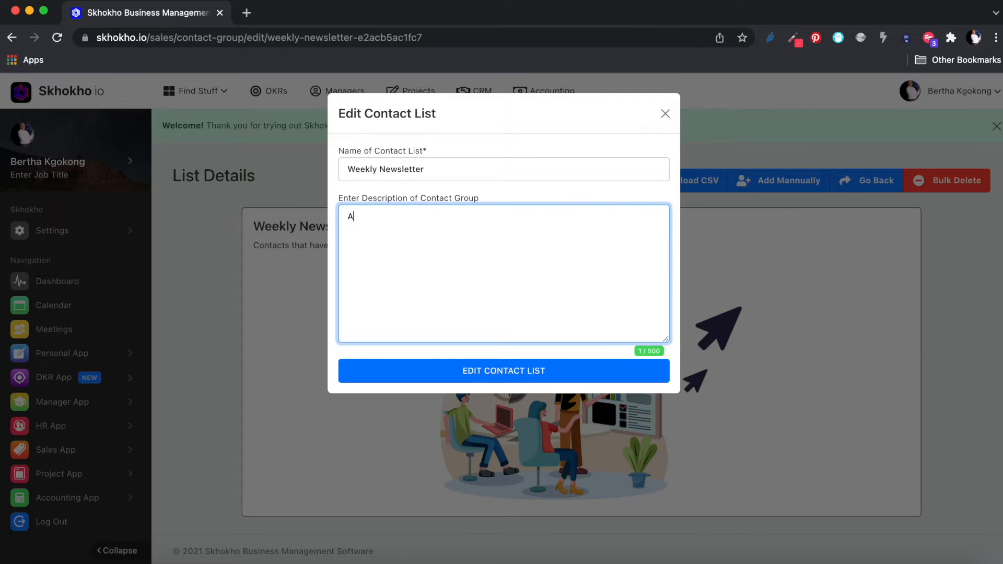
type("w description")
left_click(473, 366)
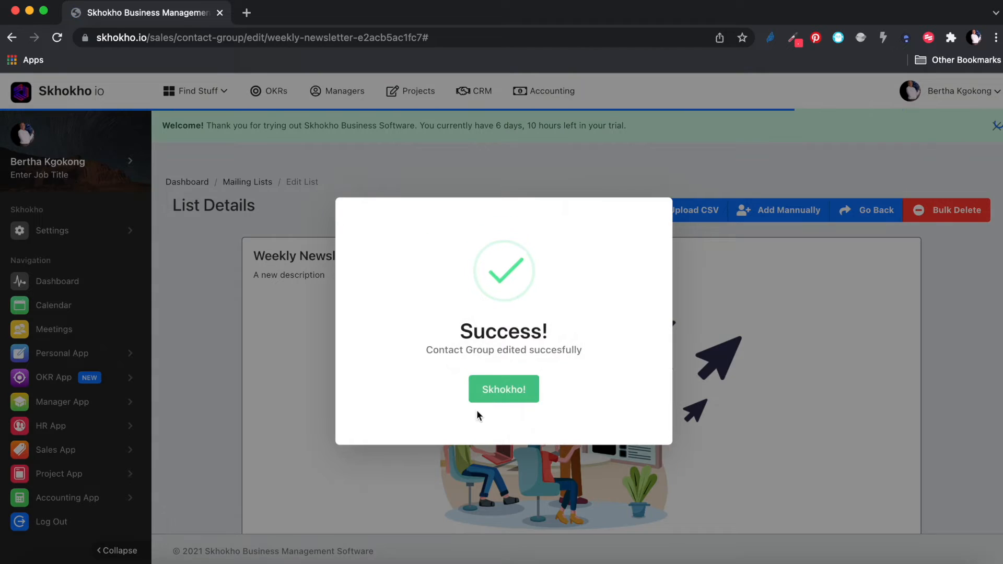
left_click(503, 399)
Step: View the form for manually adding a contact to the list, and close it without entering anything
scroll(602, 306, "down", 1)
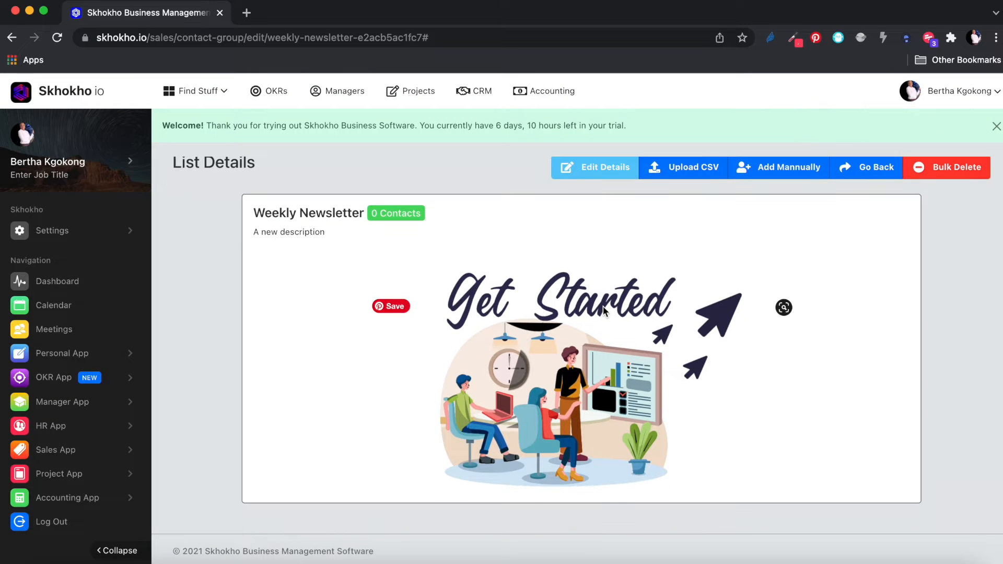
scroll(617, 313, "up", 1)
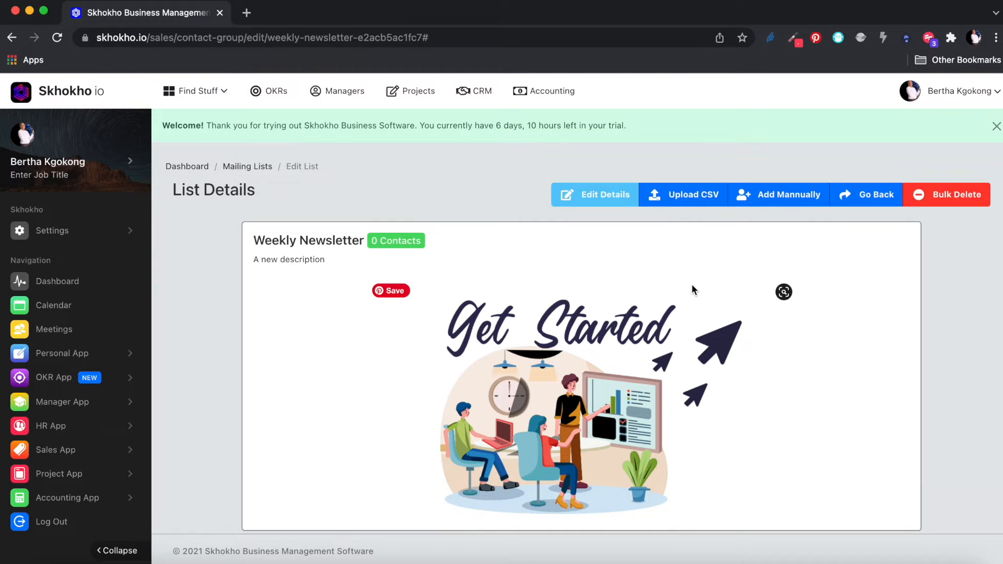
left_click(779, 195)
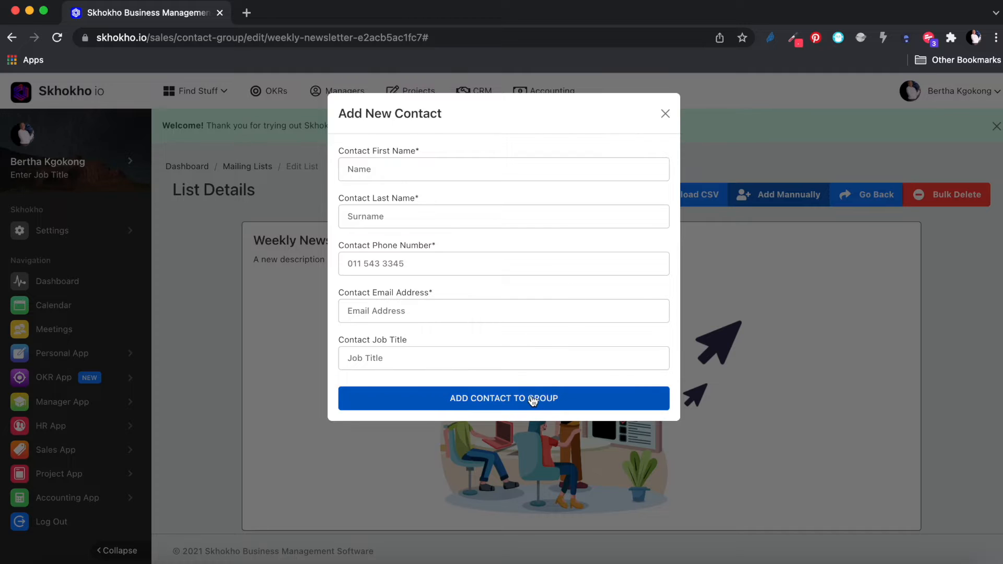
left_click(766, 320)
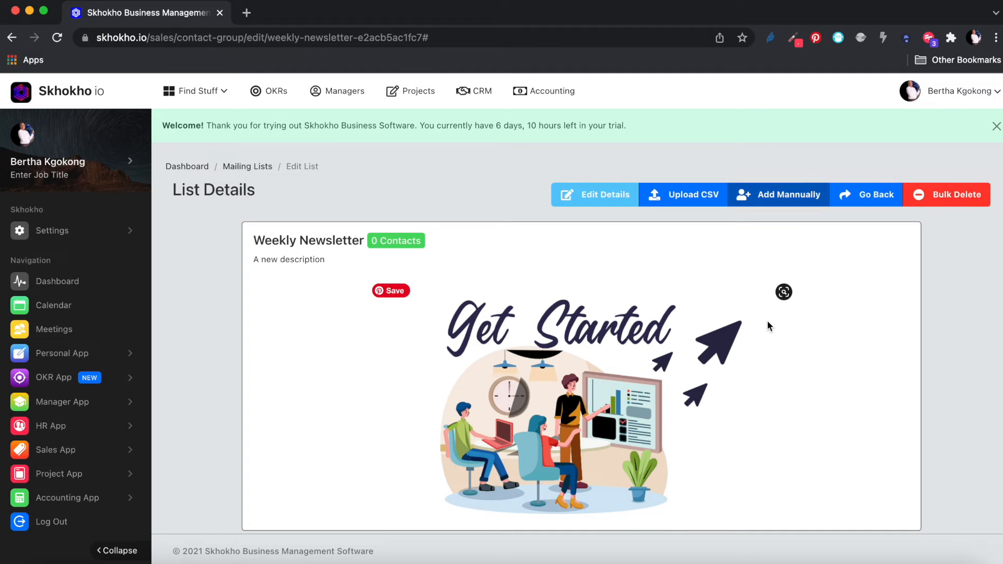
Step: Upload the cleaned_list CSV file from the Desktop as the contact list for Weekly Newsletter
left_click(687, 196)
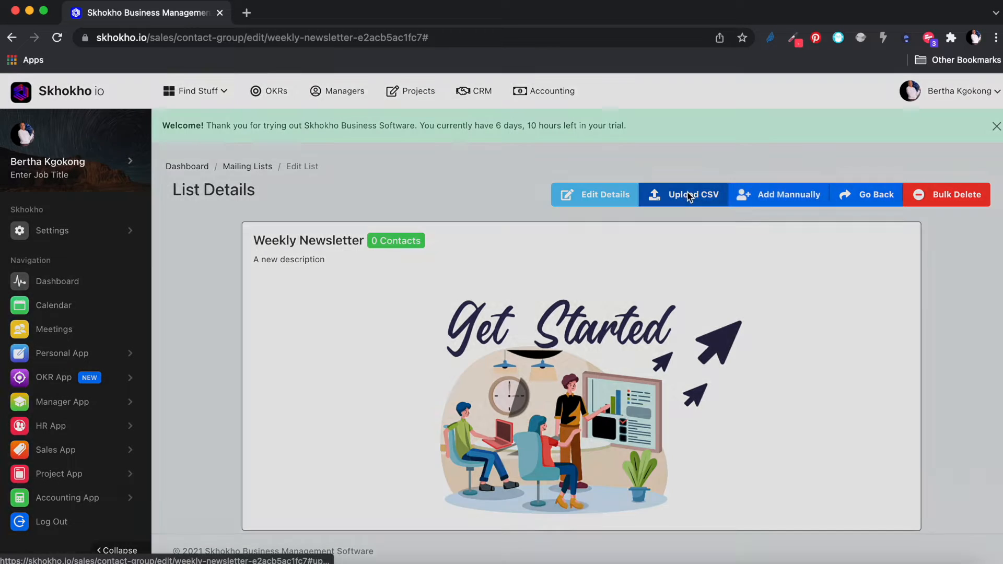
left_click(367, 168)
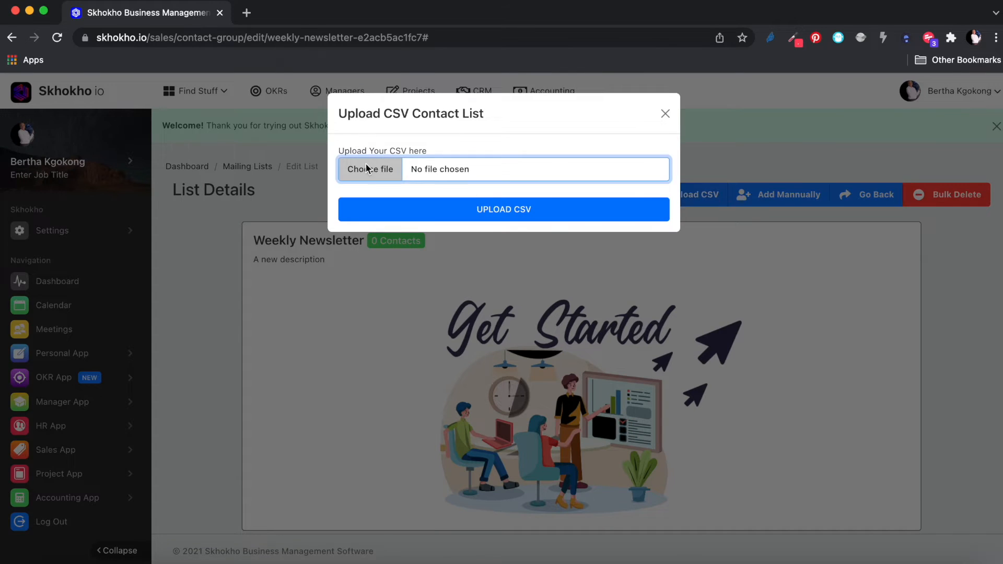
double_click(240, 277)
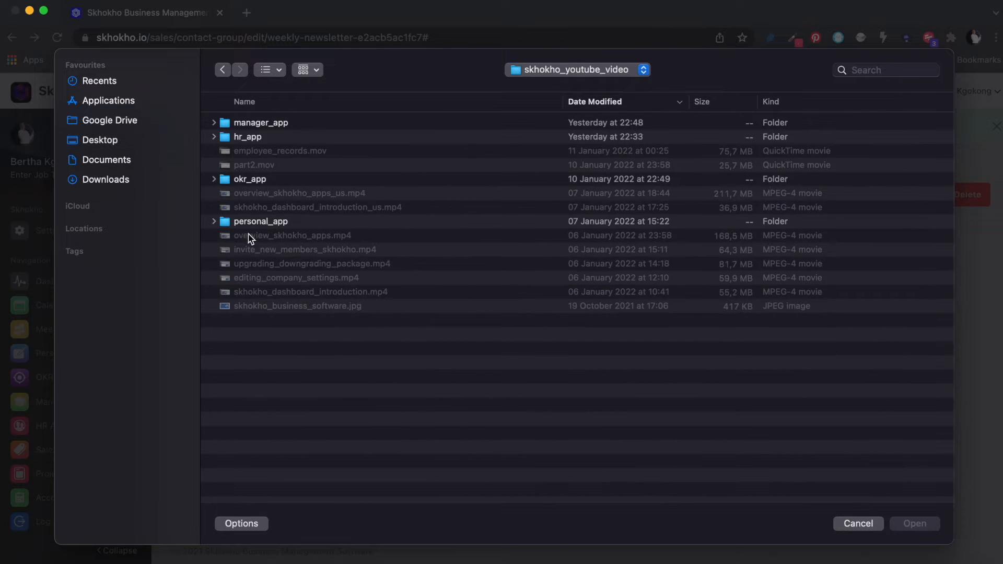
left_click(223, 70)
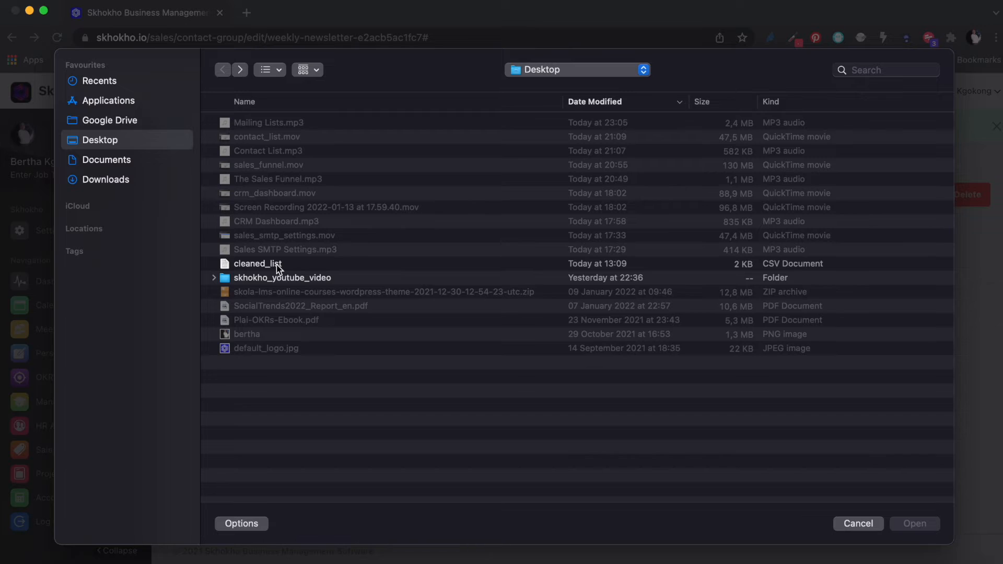
double_click(277, 264)
left_click(475, 209)
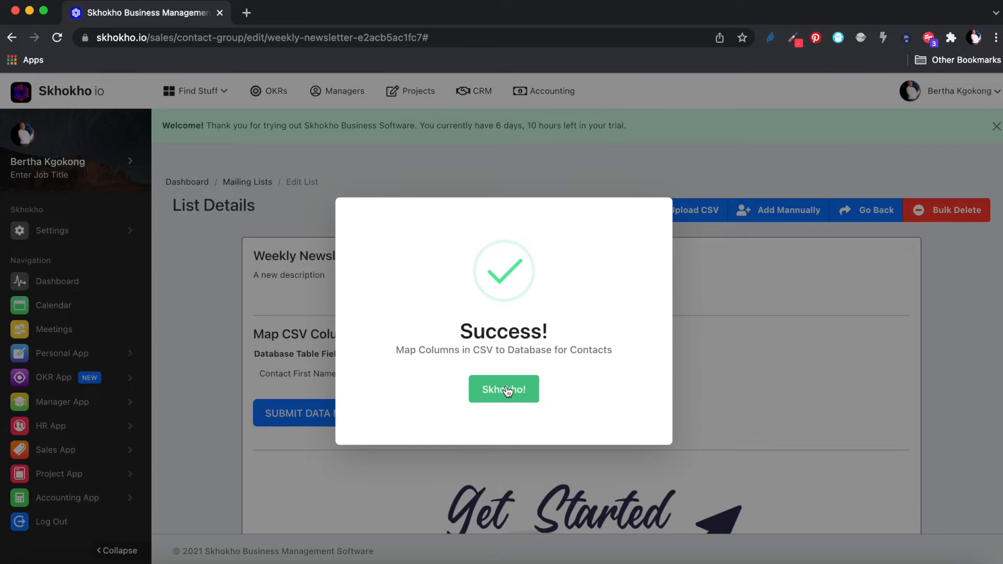
left_click(504, 390)
Step: Map the Contact First Name field to the First Name CSV column and Contact Last Name to Last Name
scroll(494, 387, "down", 2)
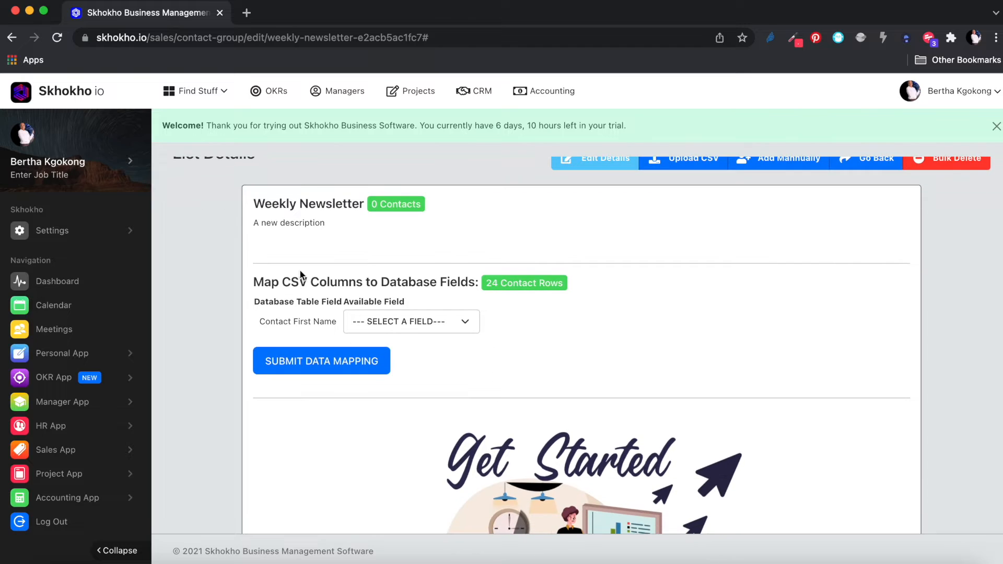
left_click_drag(264, 277, 461, 286)
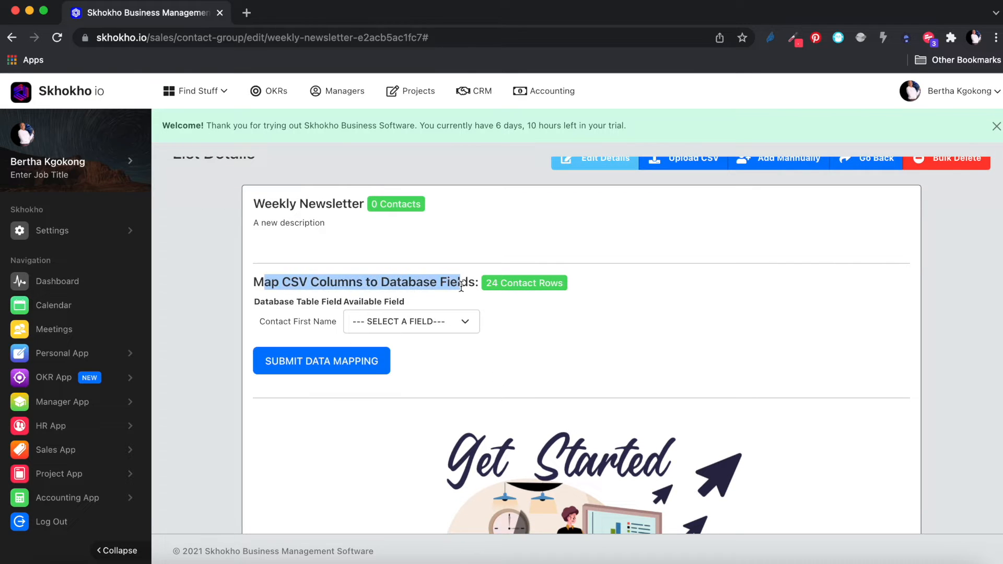
left_click(530, 324)
left_click_drag(484, 283, 566, 287)
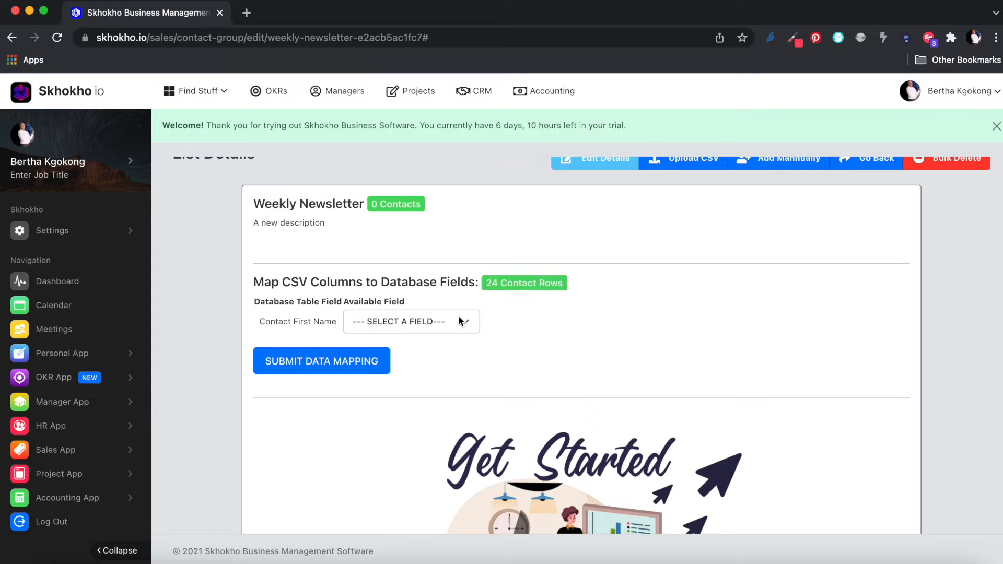
left_click(387, 321)
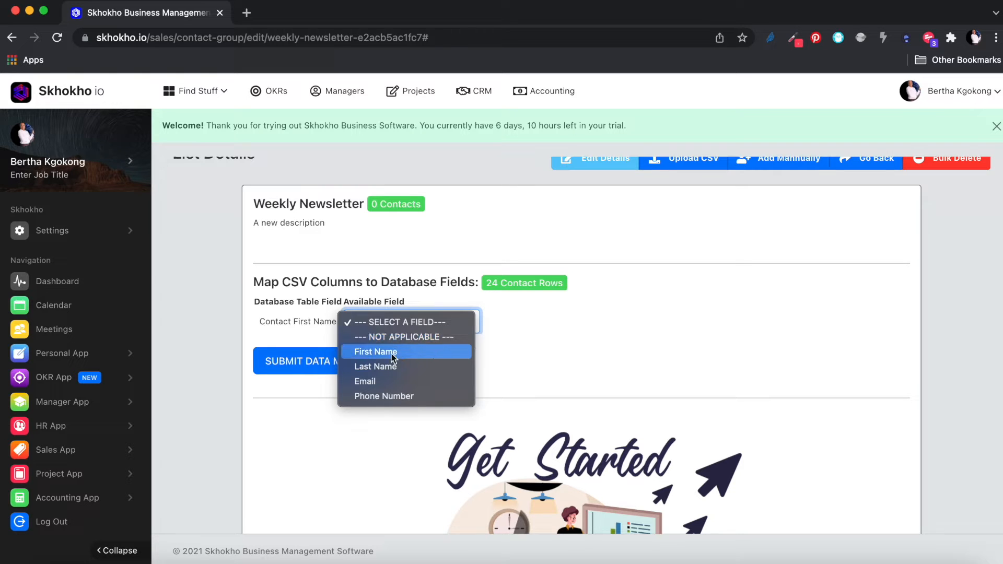
left_click(383, 353)
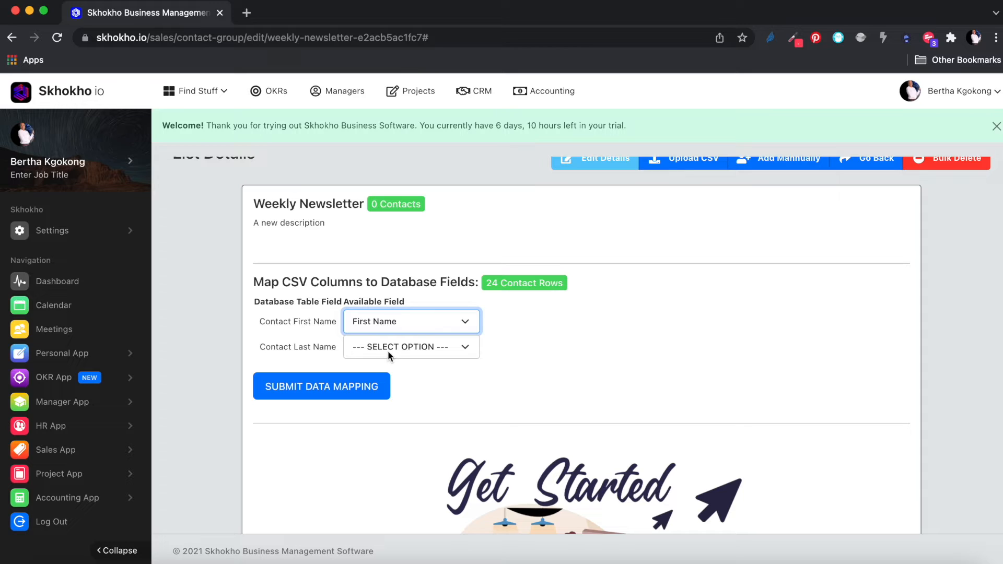
left_click(391, 348)
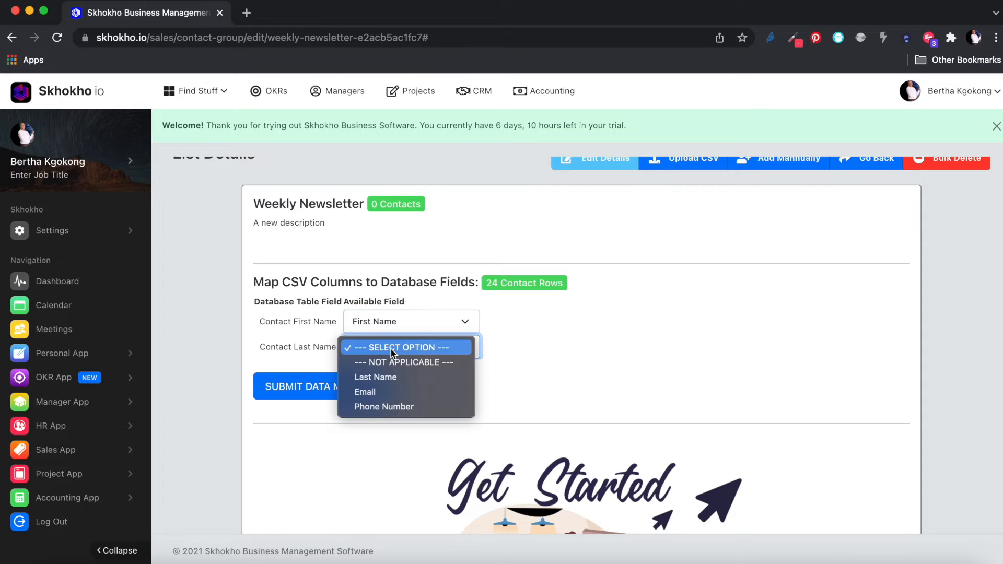
left_click(384, 378)
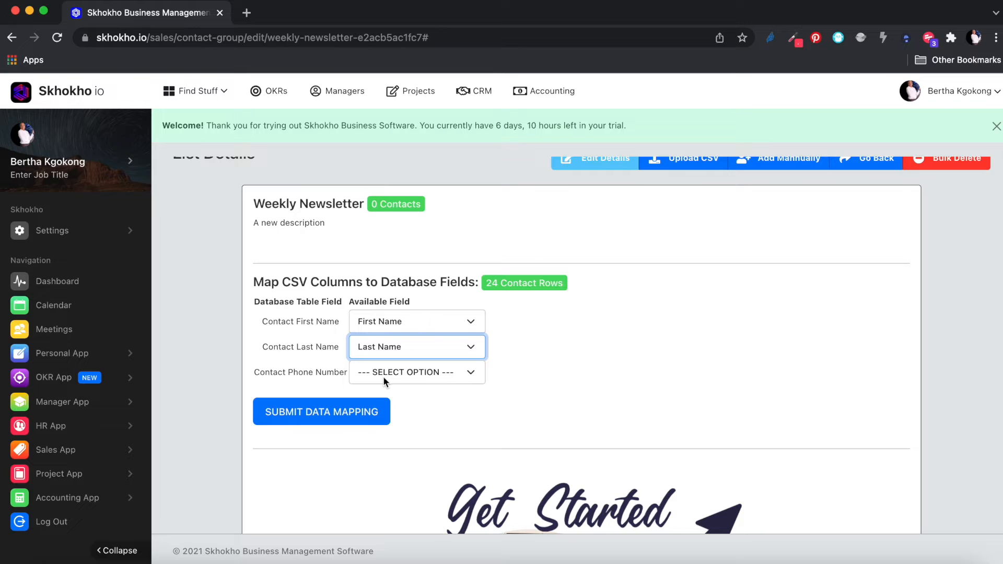
Step: Map Contact Phone Number to Phone Number and Contact Email Address to Email, and submit the data mapping
left_click(384, 374)
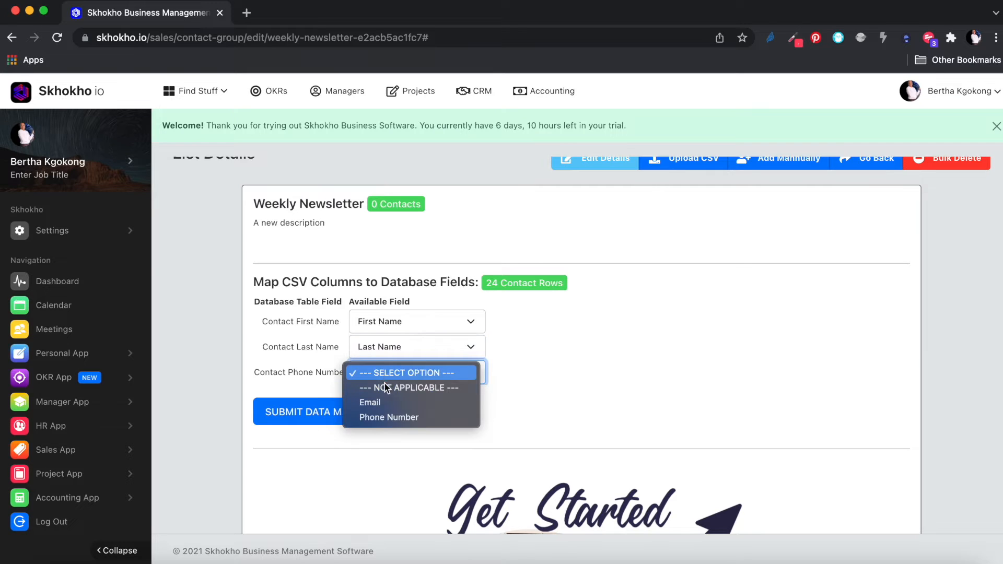
left_click(375, 418)
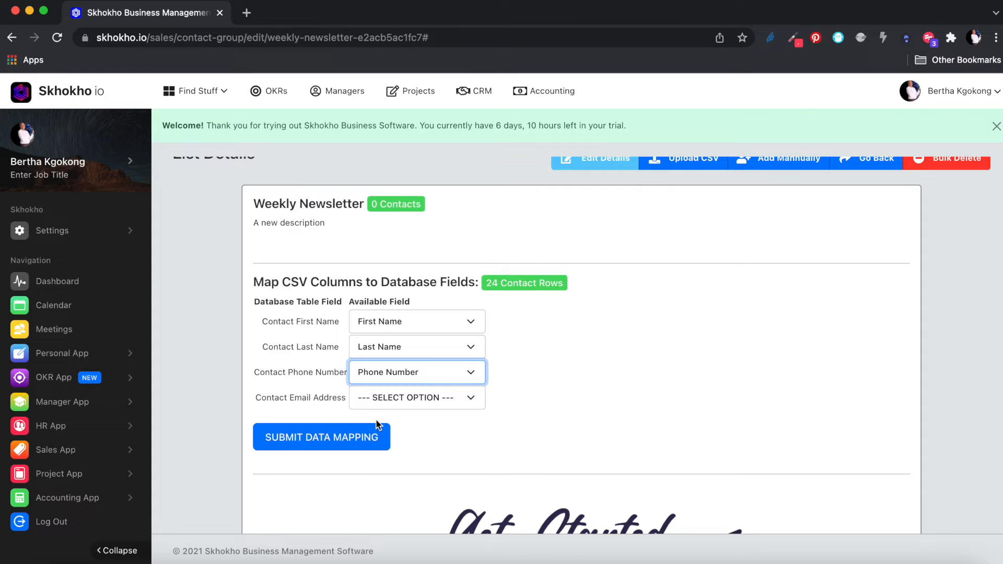
left_click(395, 400)
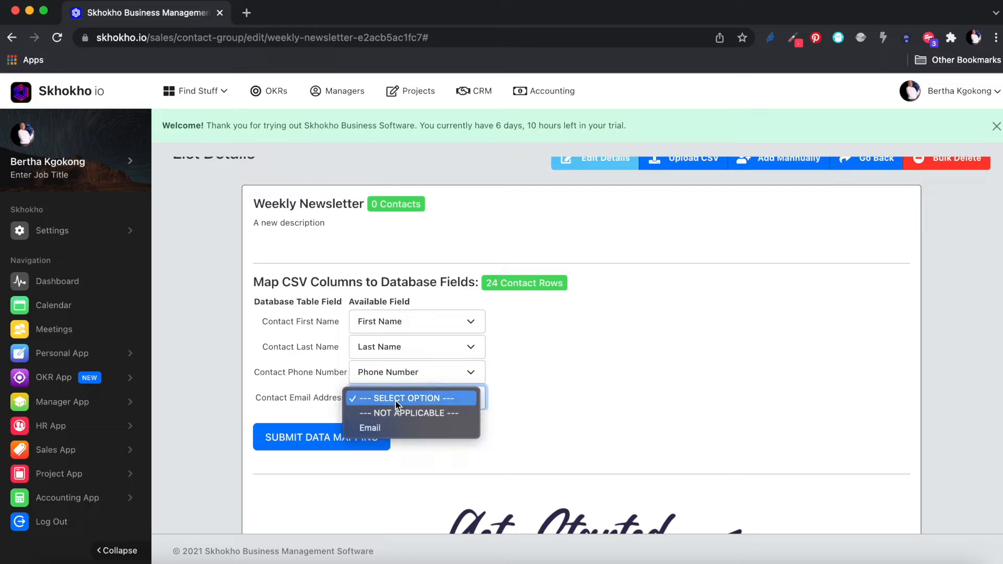
left_click(381, 430)
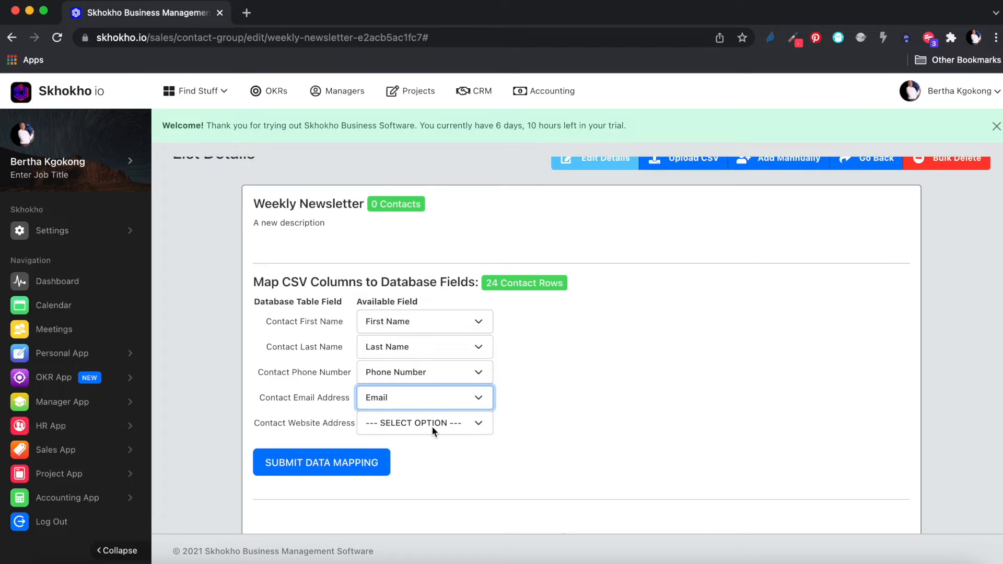
left_click(536, 406)
left_click(337, 466)
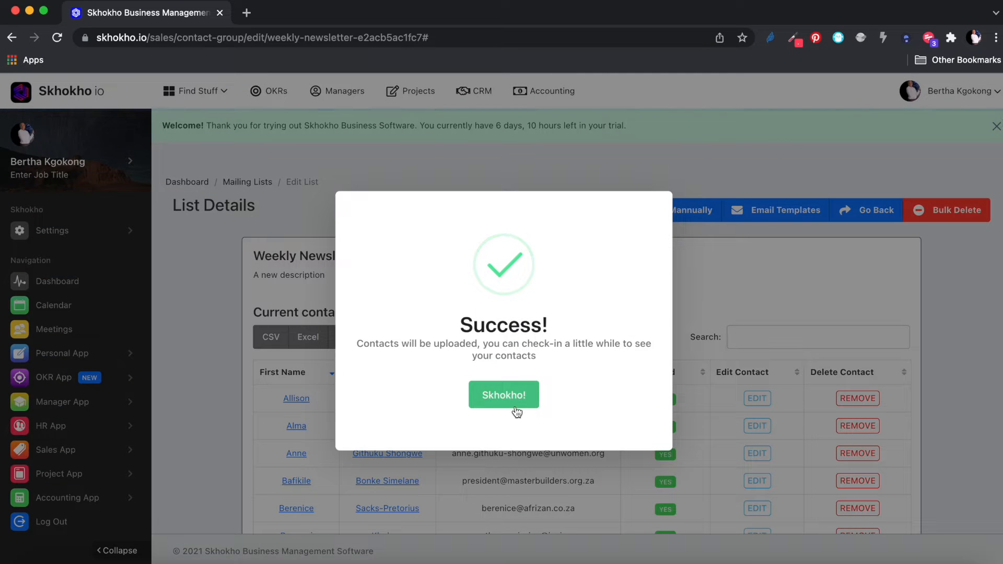
left_click(499, 398)
Step: Check the imported contacts and the entry count below the contact table
scroll(498, 399, "down", 5)
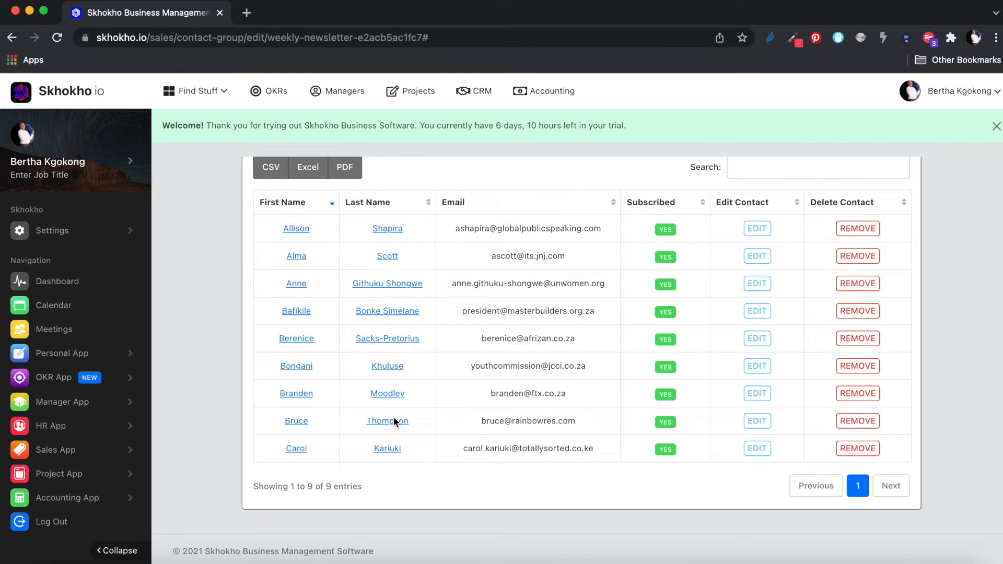
left_click_drag(366, 486, 269, 487)
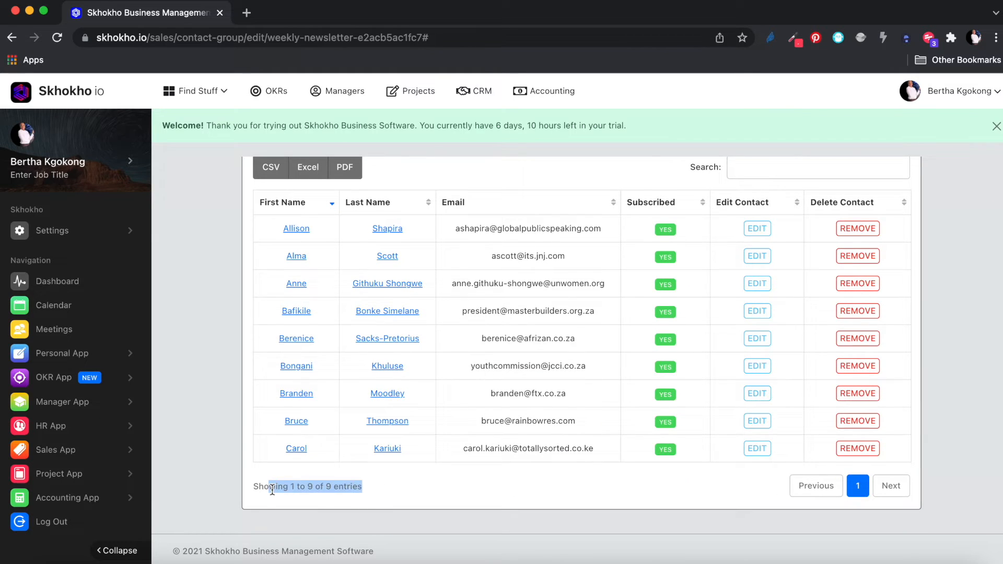
Step: Reload the Weekly Newsletter list details and check the contact total and the table's entry count
left_click(58, 38)
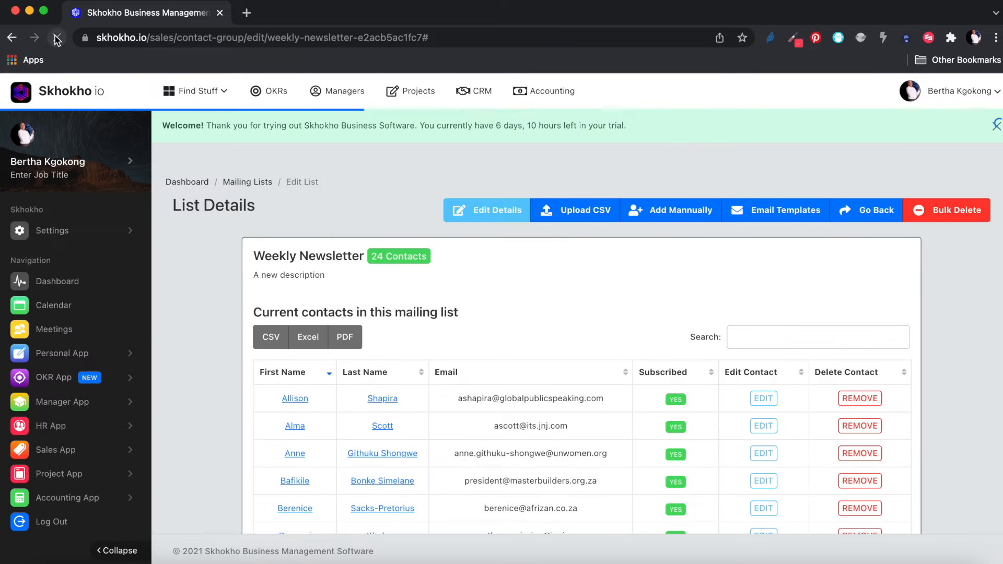
scroll(350, 350, "down", 5)
left_click_drag(379, 480, 264, 478)
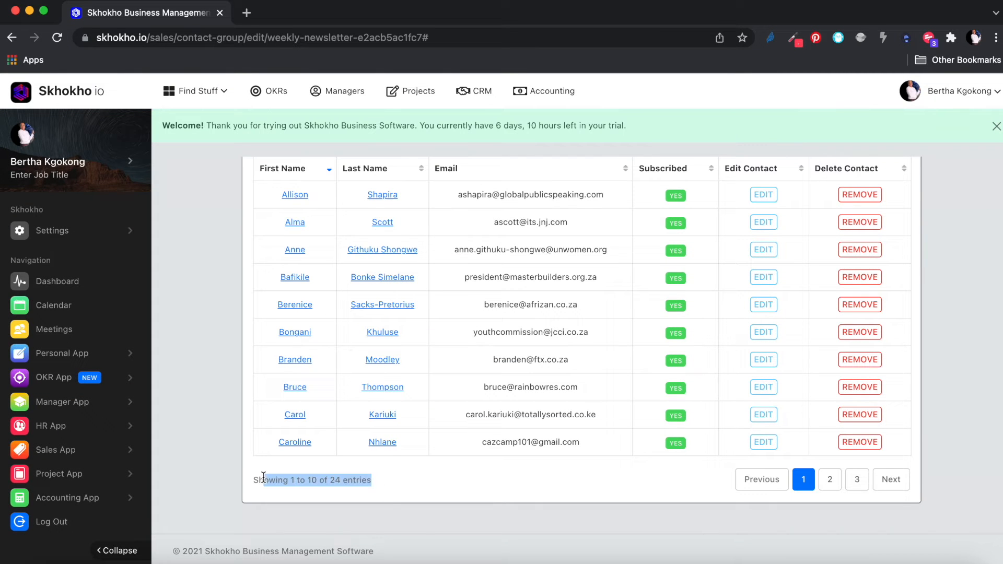
scroll(327, 439, "up", 5)
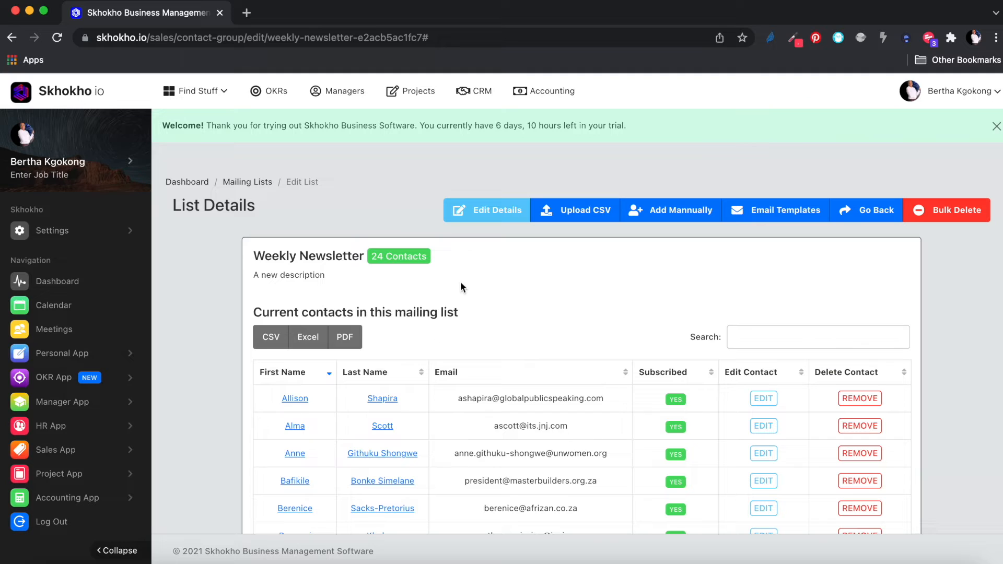
left_click_drag(368, 260, 377, 259)
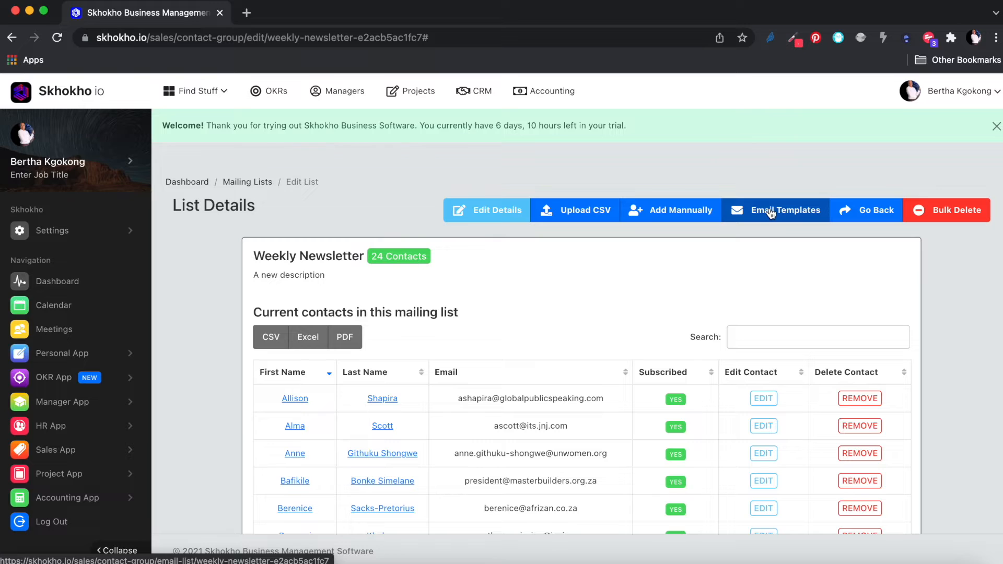
Step: Go back to the Mailing Lists overview and check the Weekly Newsletter's member count and subscribed percentage
left_click(871, 210)
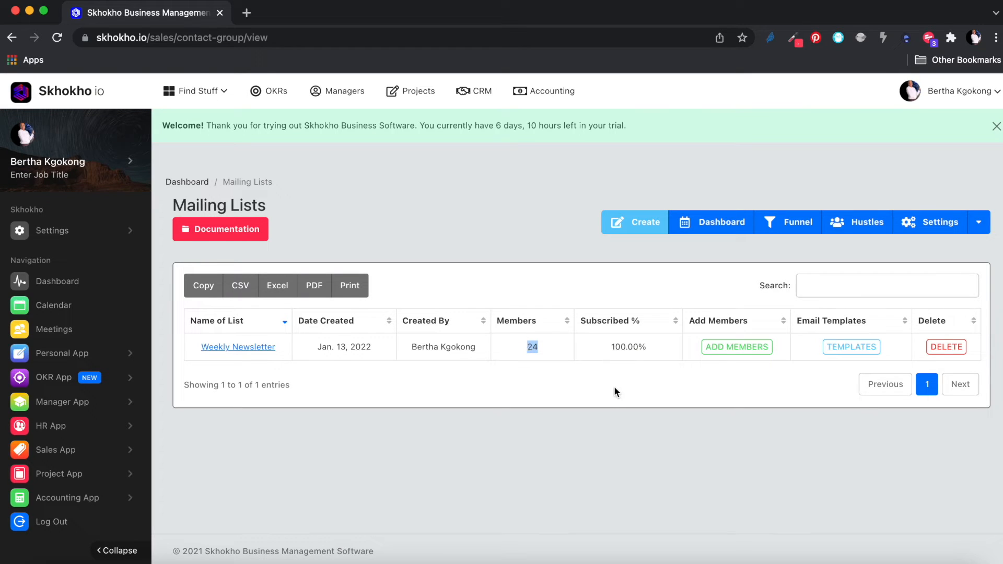
left_click(609, 347)
left_click_drag(647, 347, 607, 347)
left_click(617, 391)
left_click(850, 347)
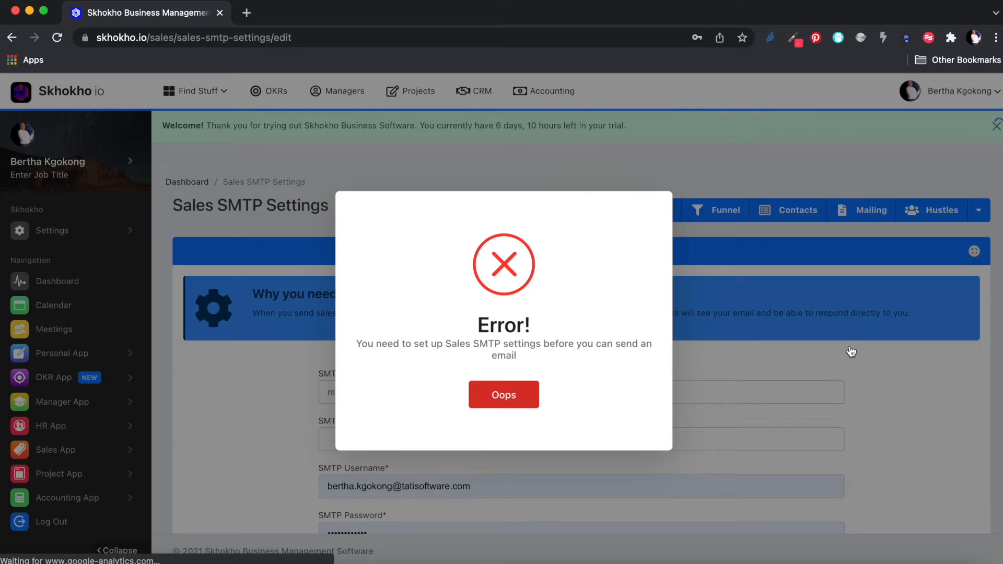
left_click_drag(445, 343, 542, 342)
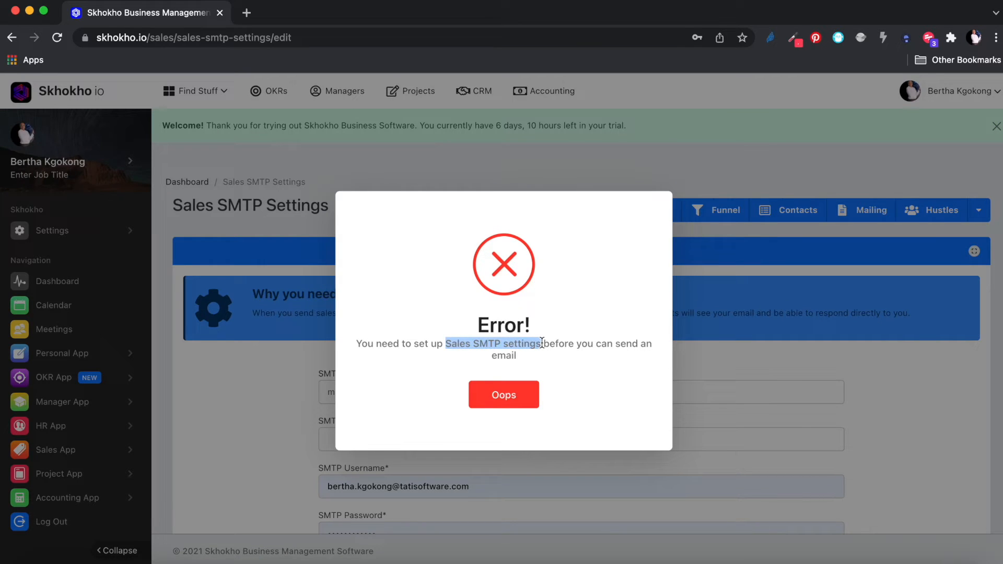
left_click(508, 404)
Step: Look over the Sales SMTP Settings page and close the trial welcome banner
scroll(504, 395, "down", 2)
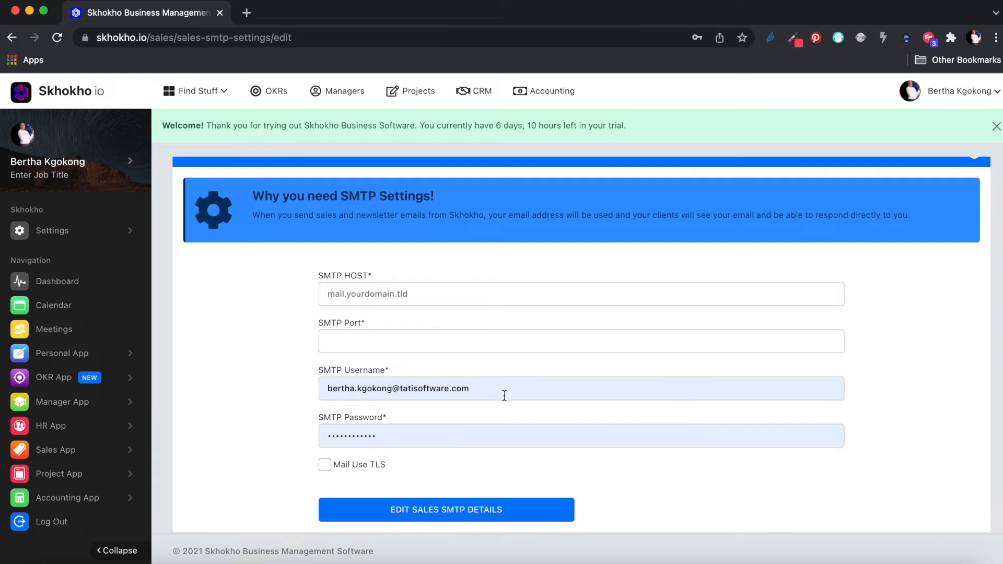
scroll(504, 396, "up", 2)
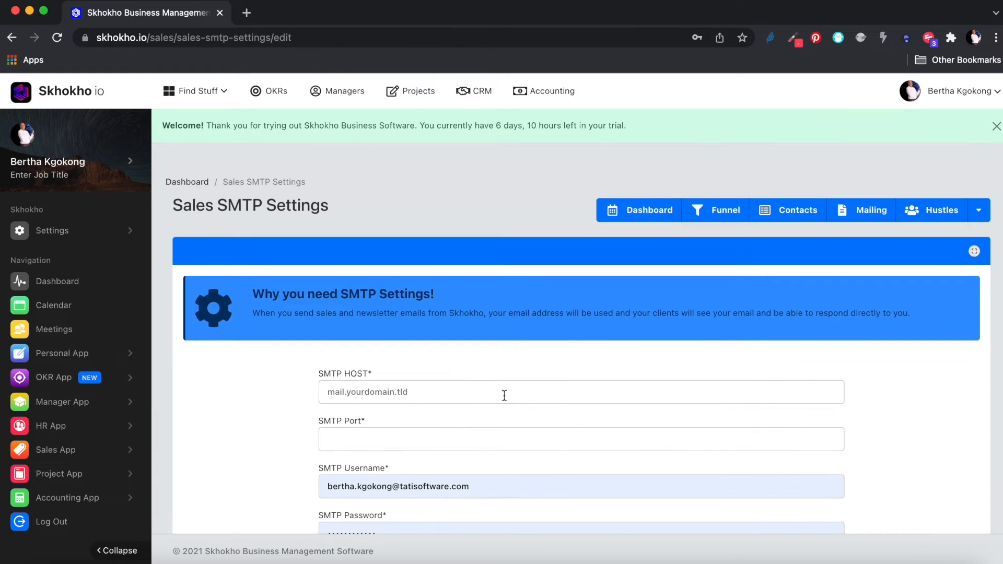
left_click_drag(364, 206, 175, 201)
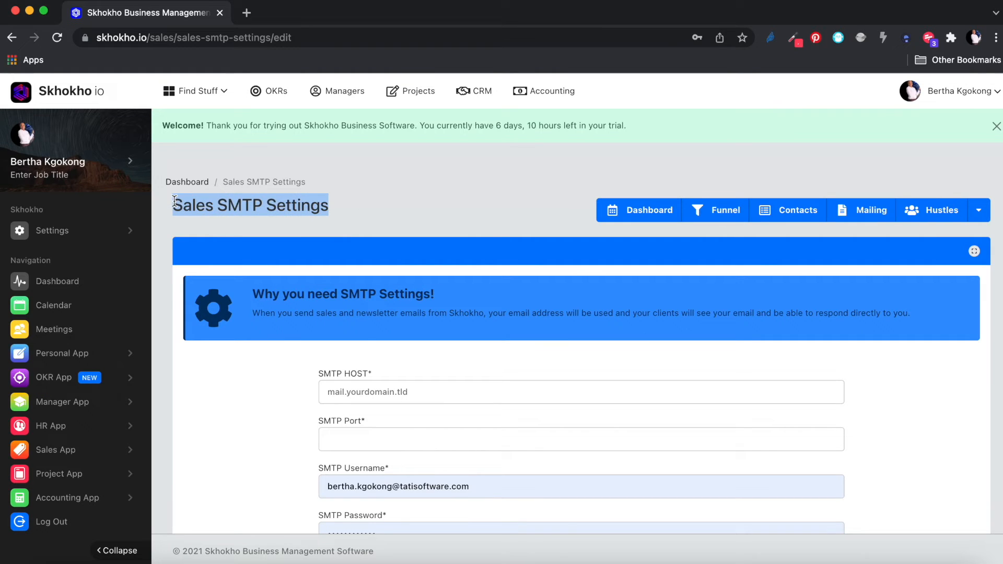
left_click(404, 197)
left_click(996, 126)
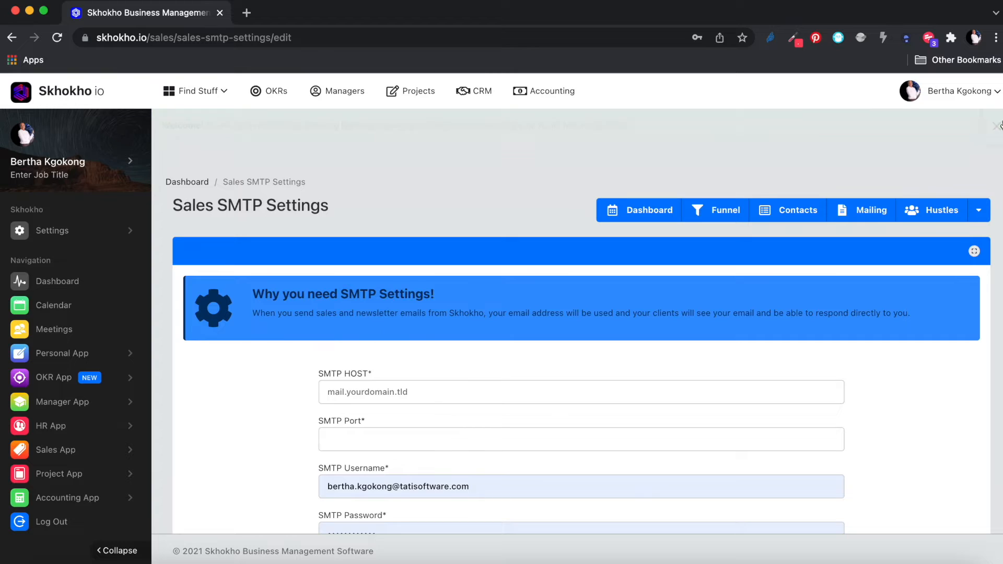
Step: Examine the SMTP host, port, username, password and TLS fields and the test email option
scroll(857, 383, "down", 2)
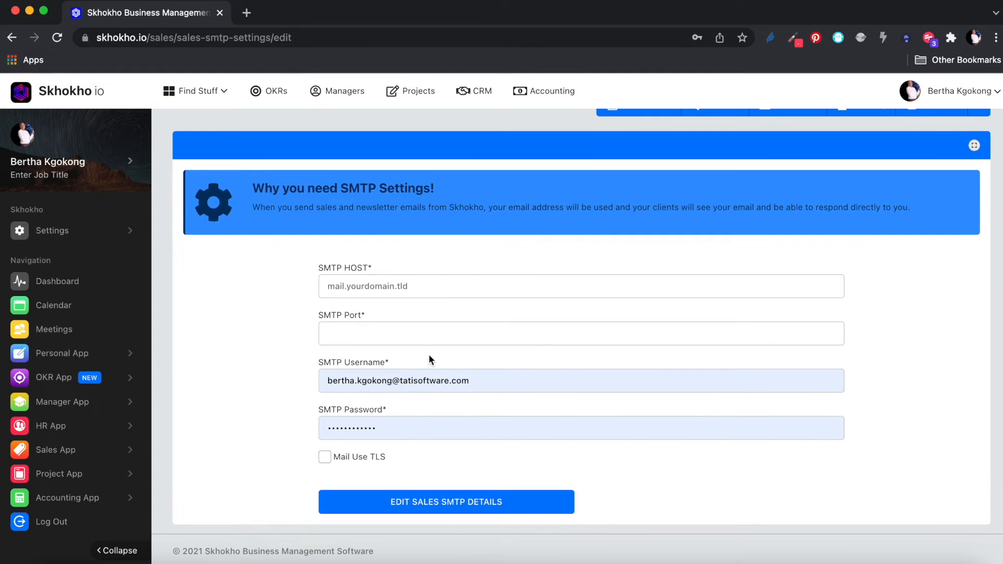
left_click(412, 333)
left_click(501, 383)
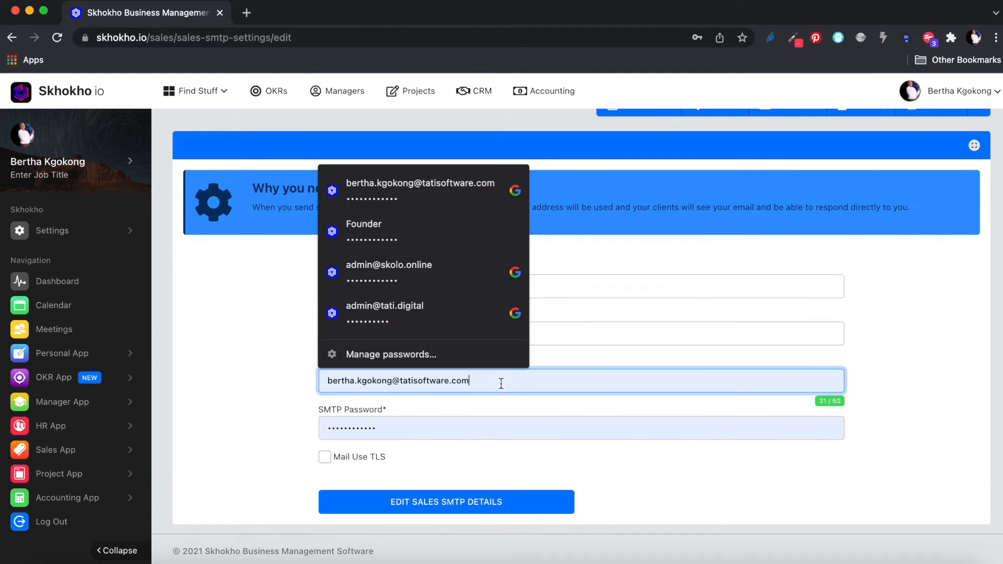
left_click(205, 372)
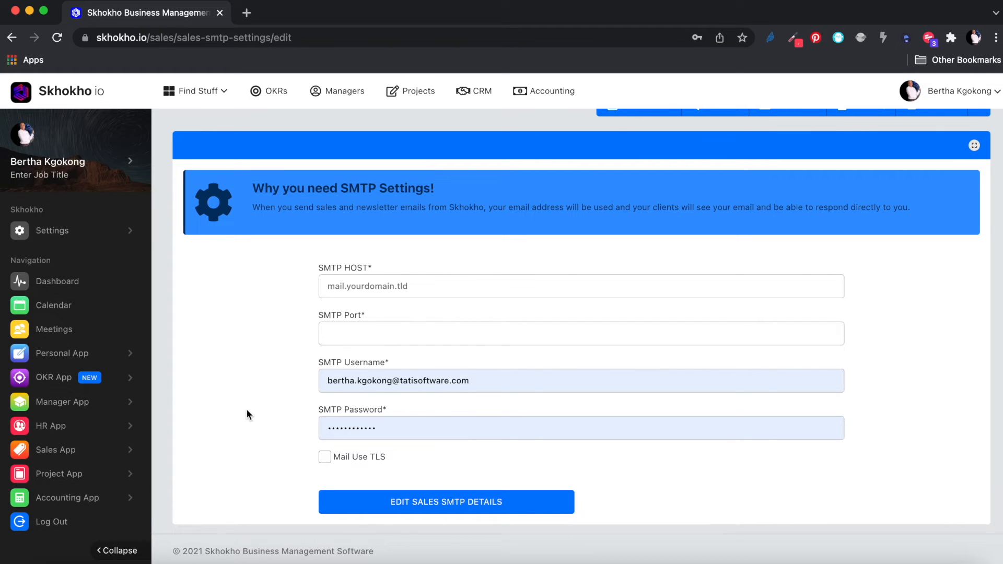
scroll(247, 409, "down", 1)
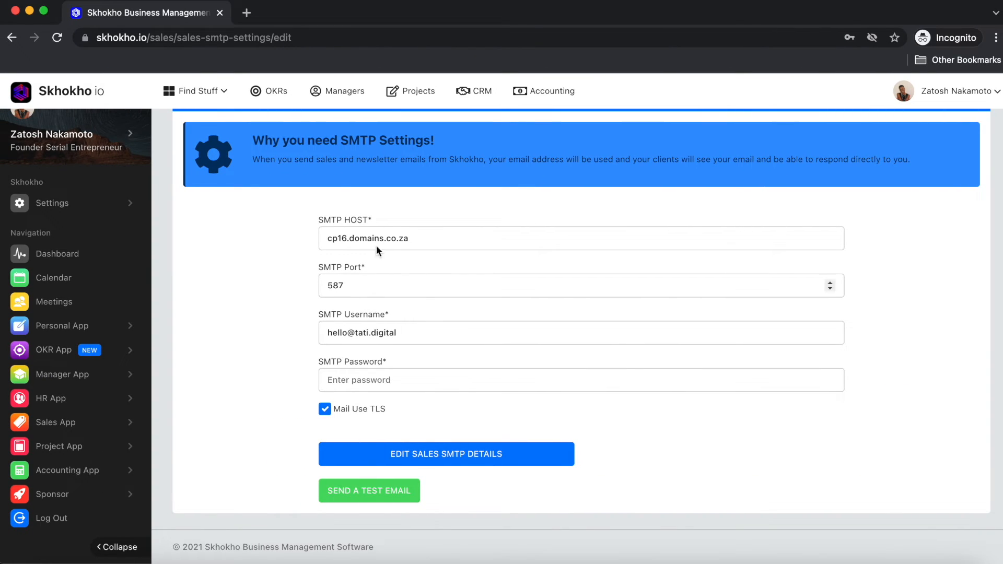
scroll(415, 451, "down", 1)
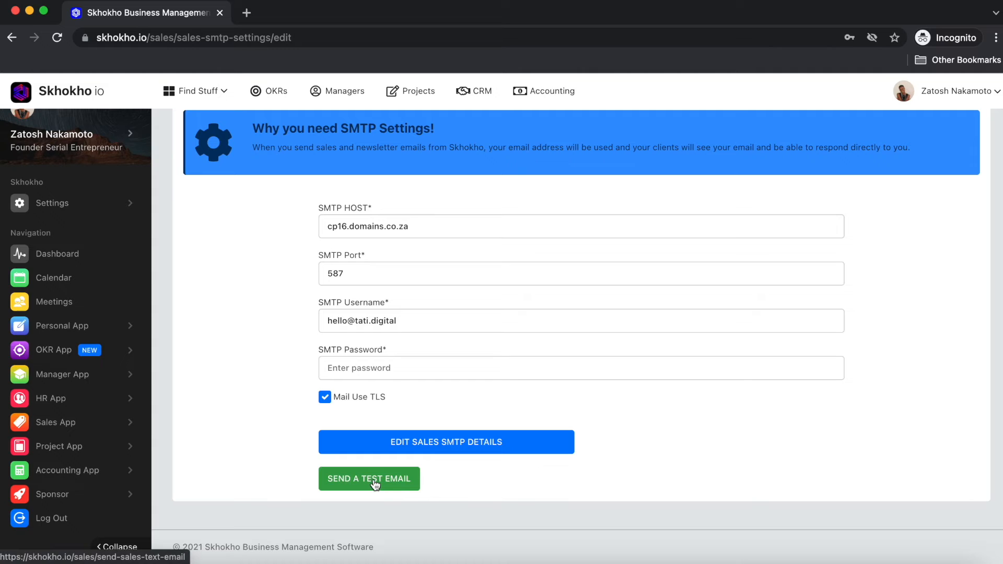
Step: Open the Sales App's mailing lists and show the email templates of Weekly Newsletter
left_click(93, 428)
scroll(90, 426, "down", 2)
left_click(85, 442)
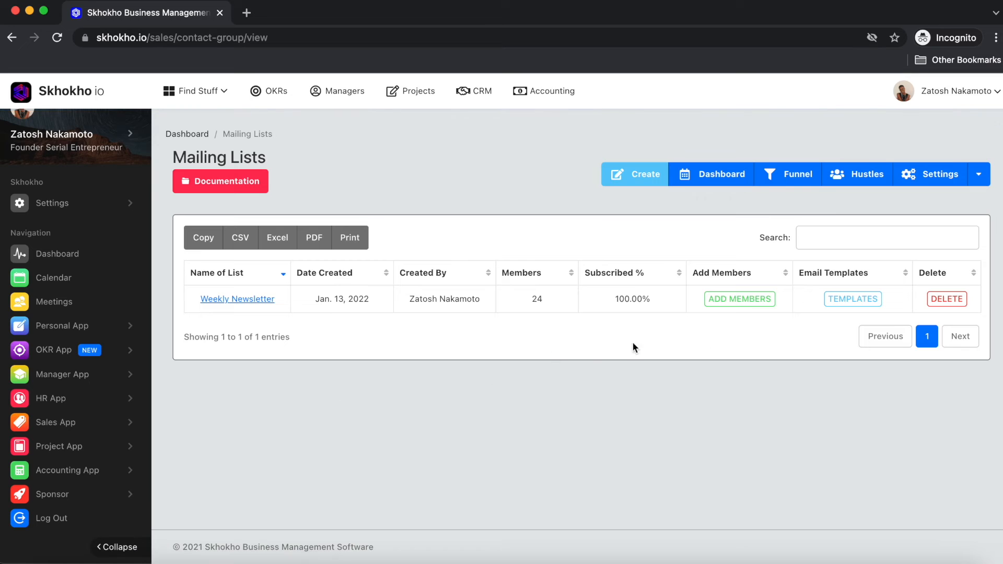
left_click(849, 300)
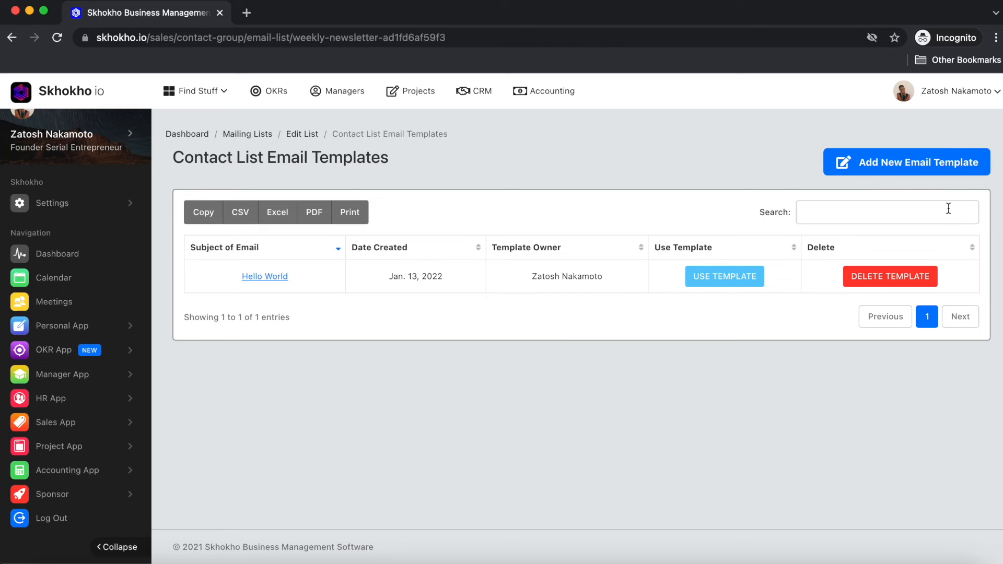
Step: Add a new email template with the subject "Skhokho Hello"
left_click(848, 165)
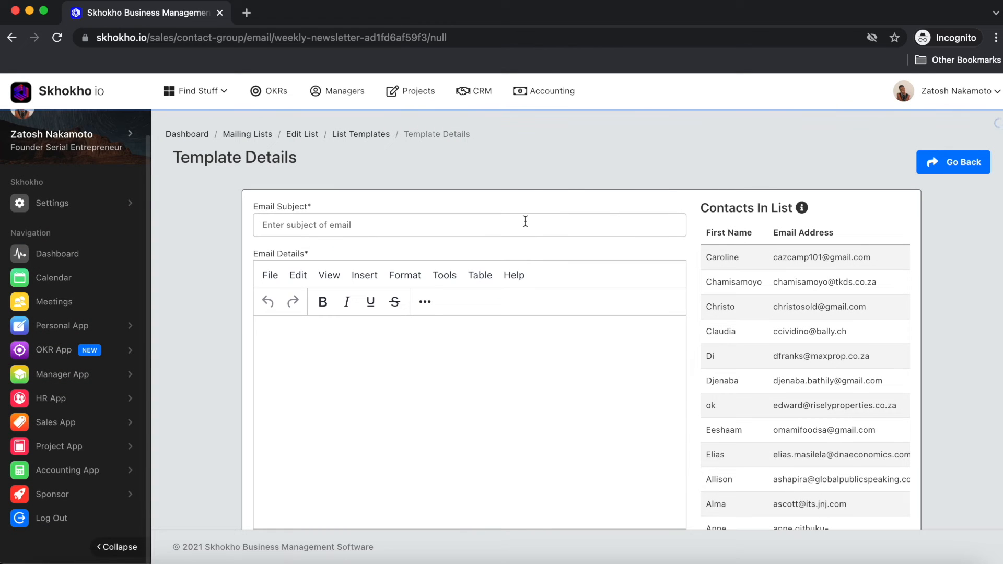
left_click(519, 220)
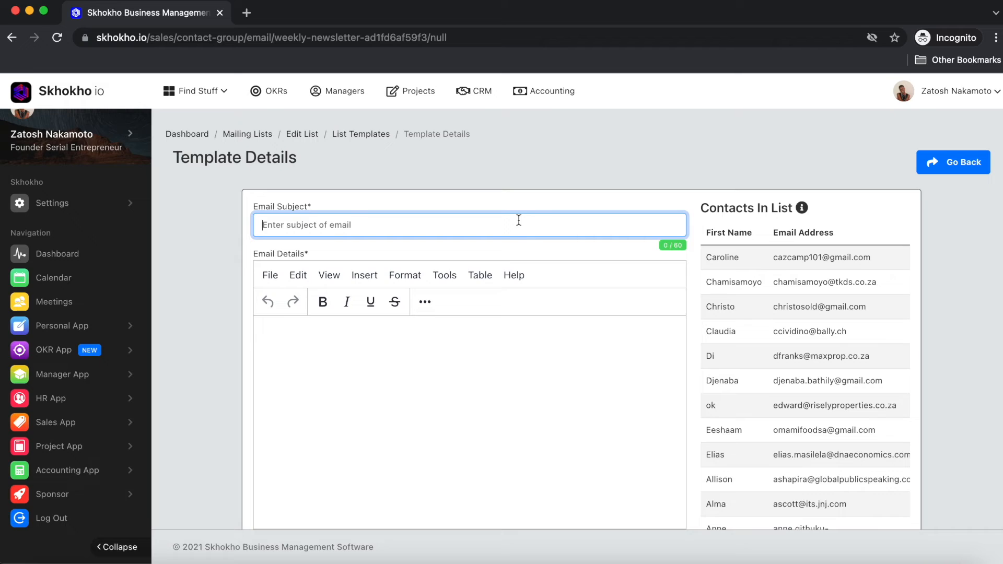
type("Skhokho Hello")
Step: Paste the copied newsletter content into the email details, save the template, and dismiss the success dialog
left_click(496, 364)
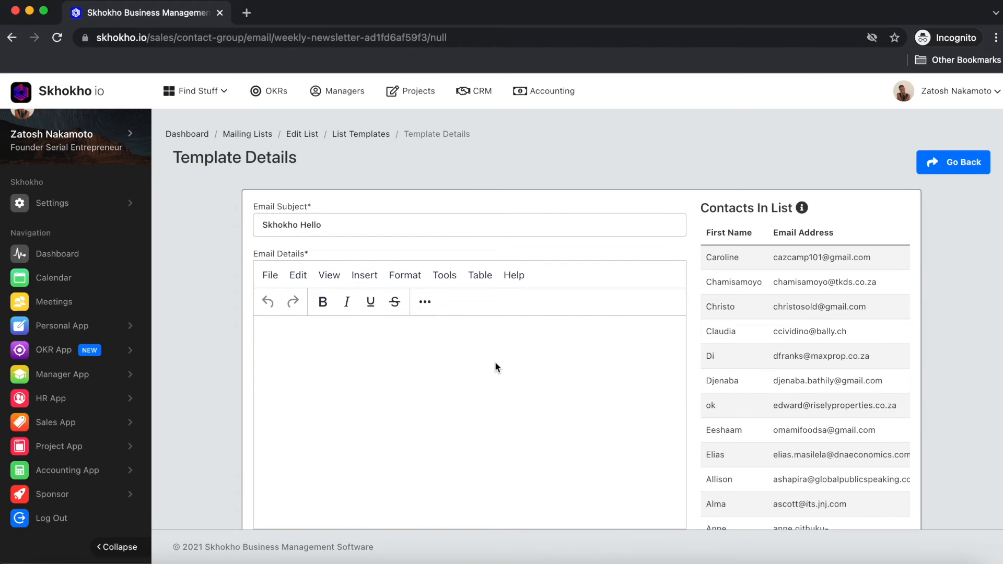
key("super+v")
scroll(486, 448, "up", 2)
scroll(486, 448, "up", 5)
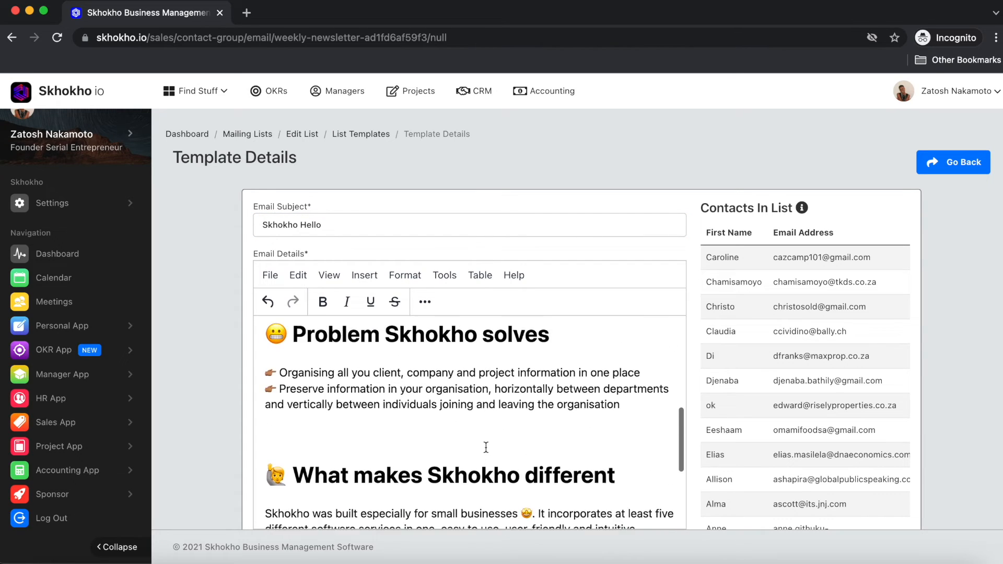
scroll(778, 399, "down", 2)
scroll(778, 400, "down", 2)
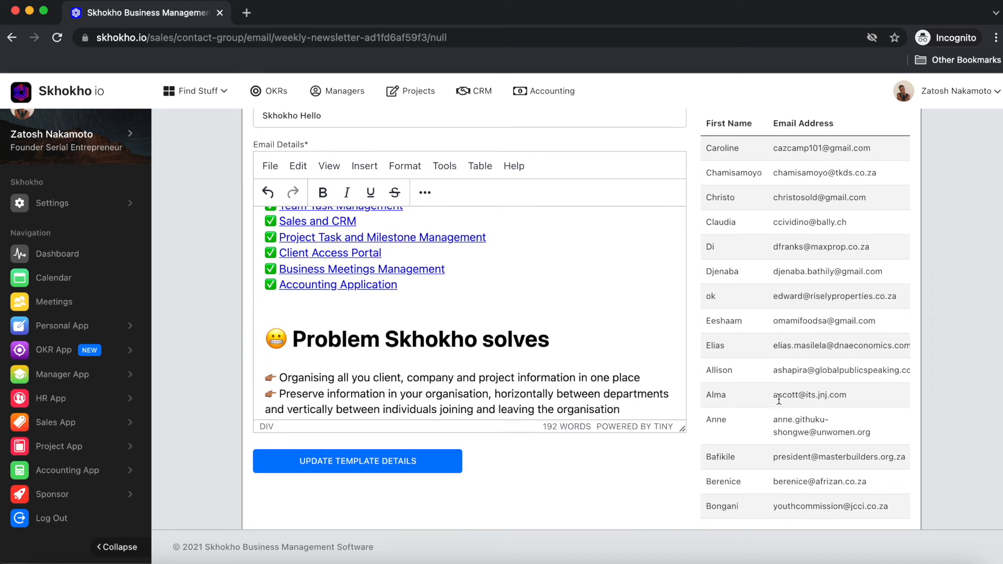
scroll(544, 313, "up", 3)
scroll(542, 310, "down", 5)
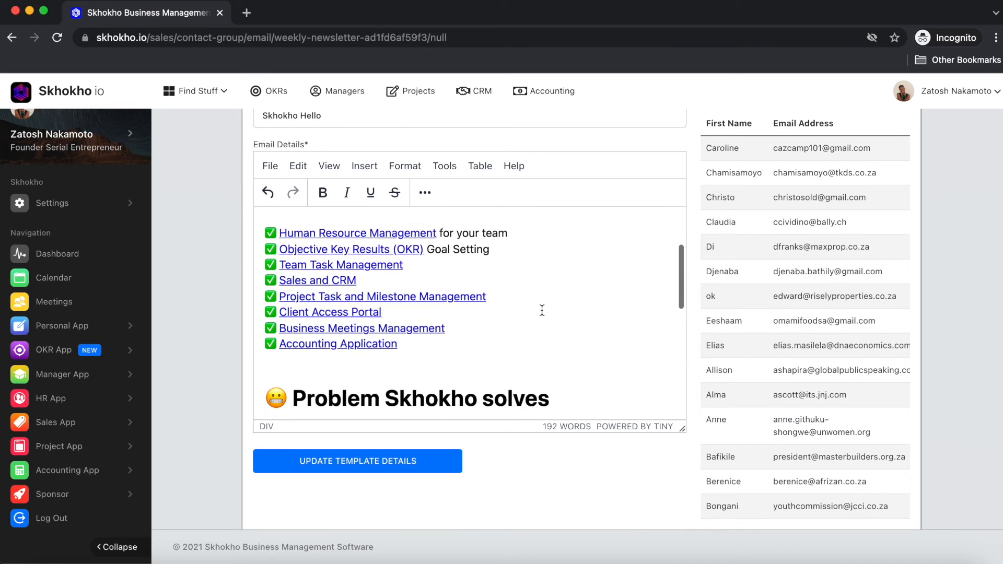
left_click(396, 463)
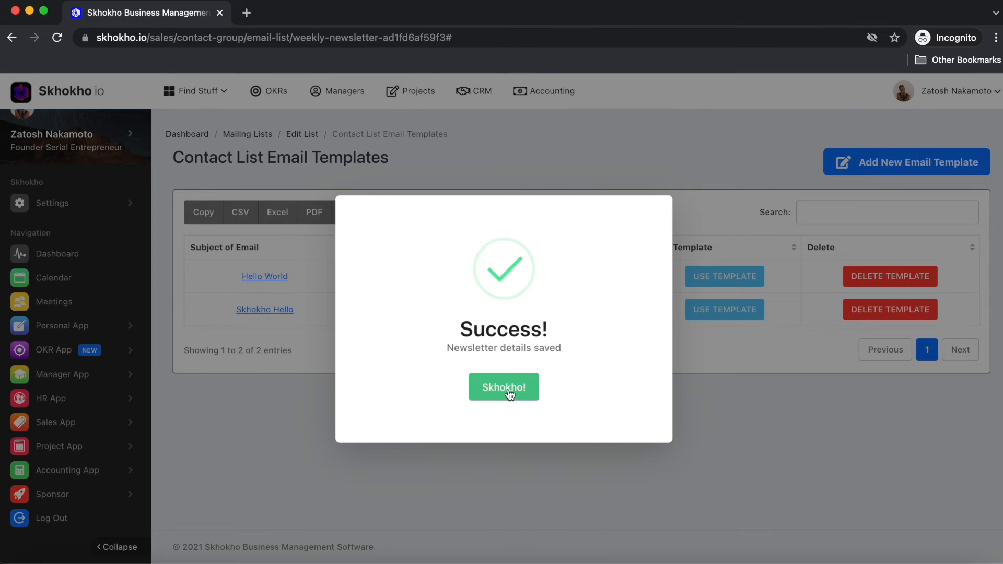
left_click(511, 396)
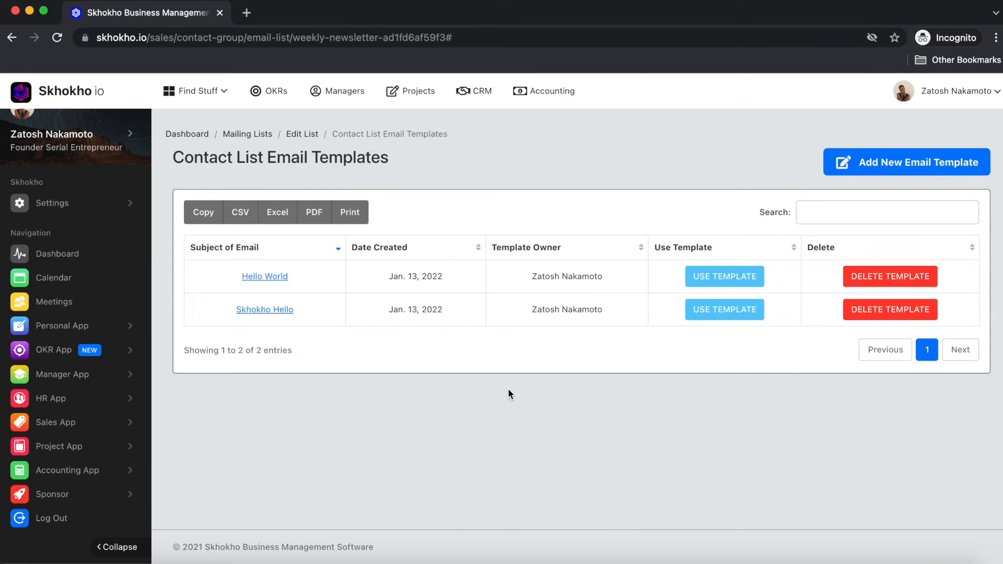
Step: Open the Skhokho Hello template for use and review its email body
left_click(711, 315)
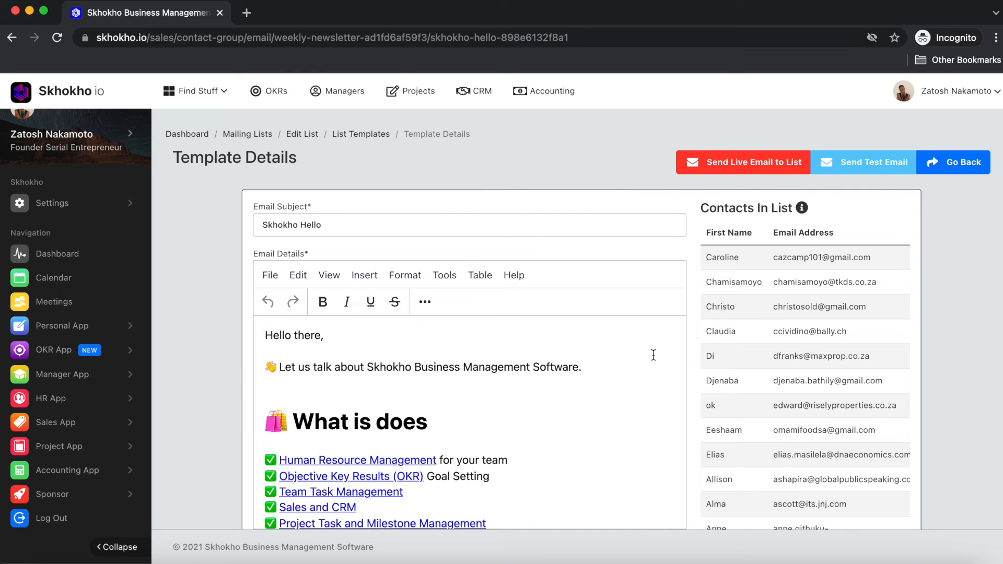
scroll(653, 355, "down", 3)
scroll(652, 354, "down", 1)
scroll(795, 357, "down", 3)
scroll(795, 357, "up", 3)
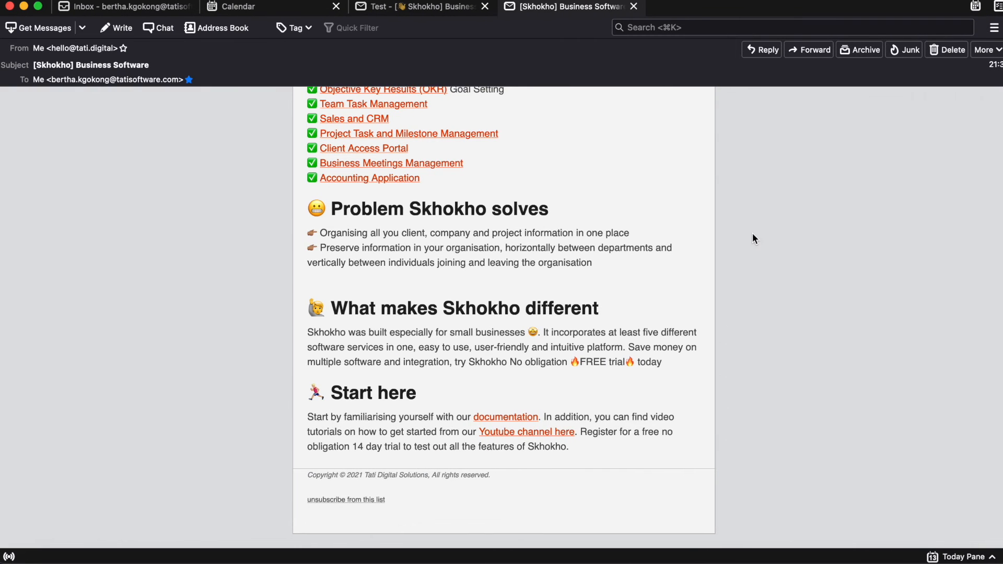
Step: Read through the received "[Skhokho] Business Software" email in the mail client, down to the unsubscribe link
scroll(754, 238, "up", 3)
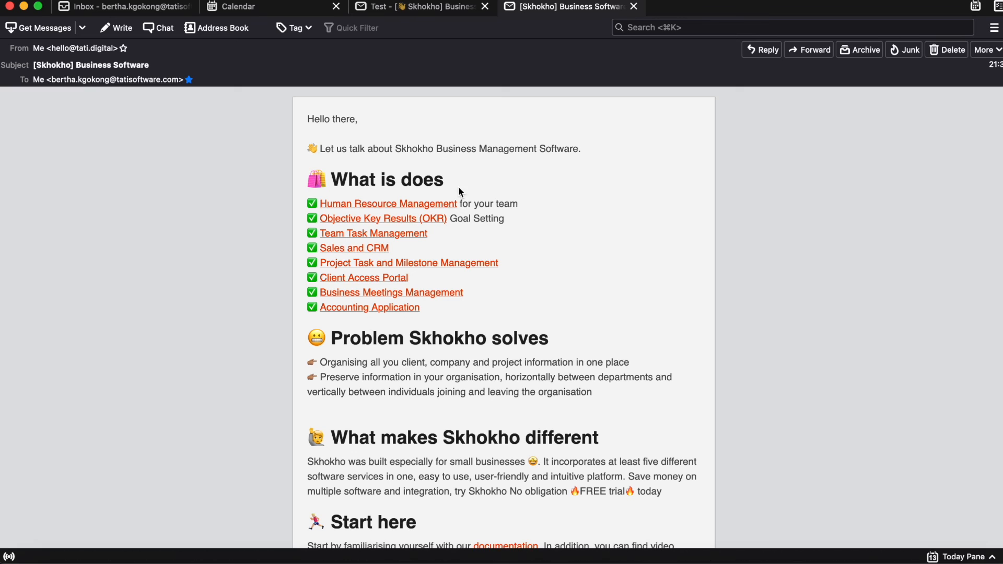
scroll(441, 387, "down", 2)
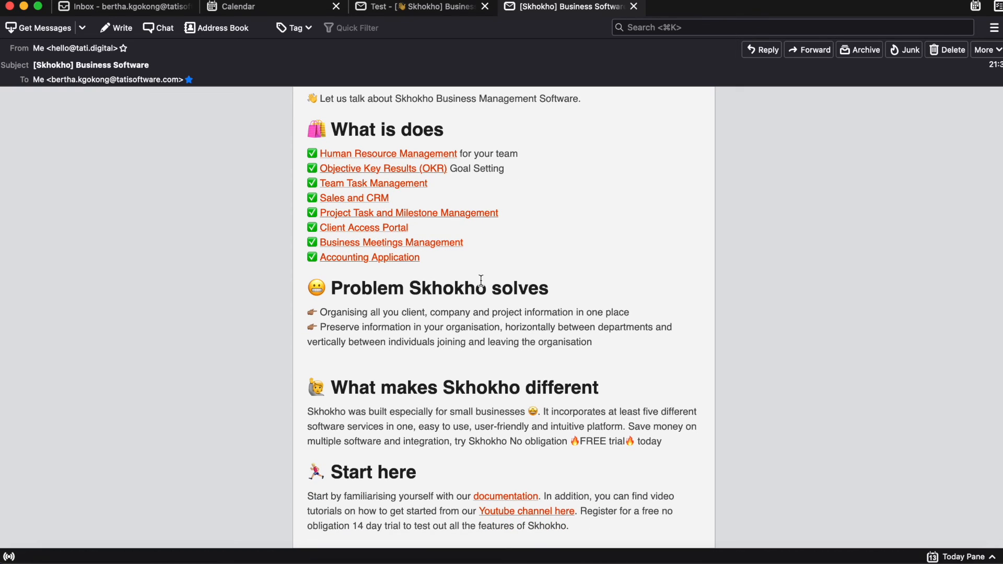
scroll(481, 280, "down", 3)
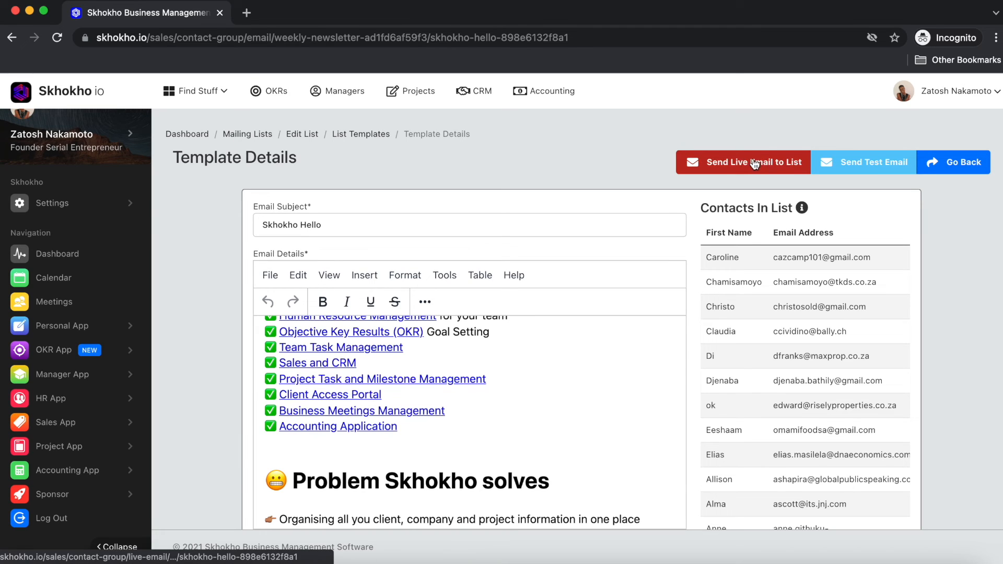
Step: Review the contacts in the Weekly Newsletter's list details, and return to the Mailing Lists overview
left_click(958, 167)
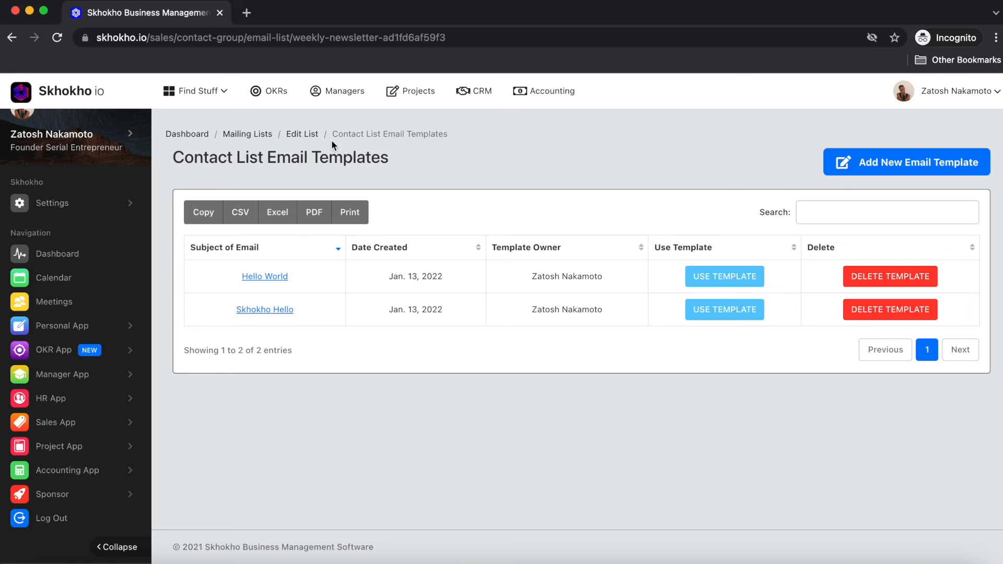
left_click(298, 136)
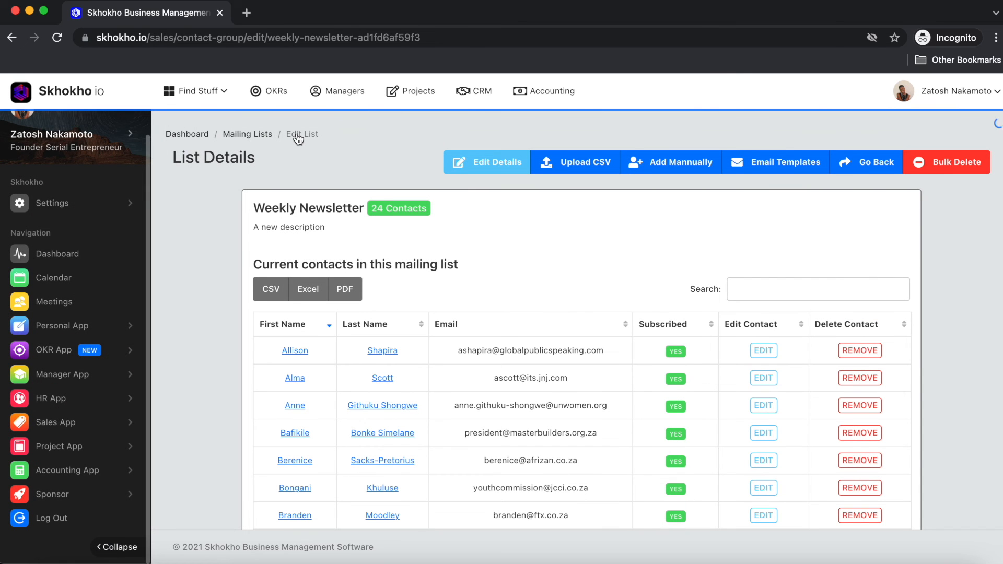
scroll(527, 234, "down", 2)
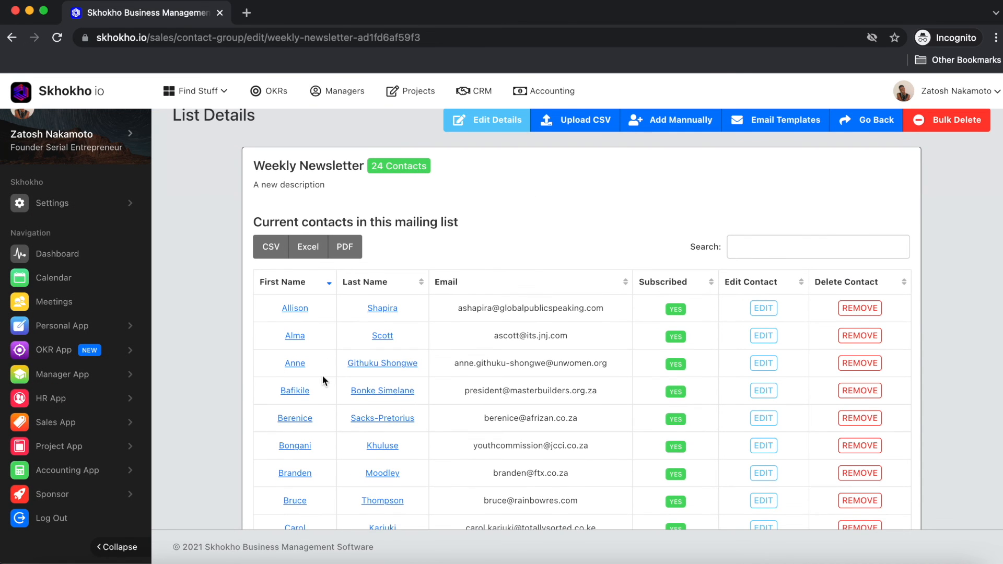
scroll(407, 427, "down", 3)
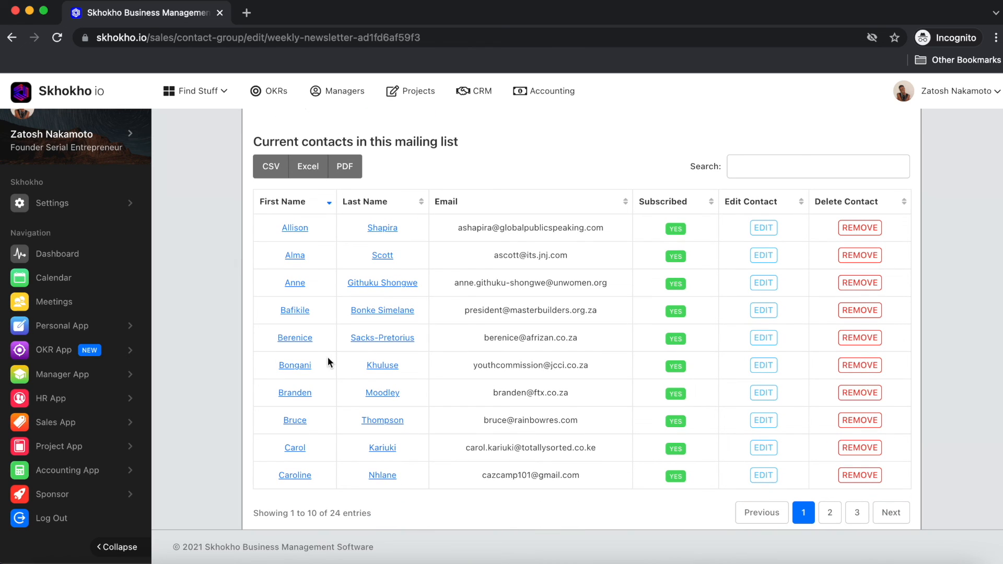
scroll(568, 253, "up", 2)
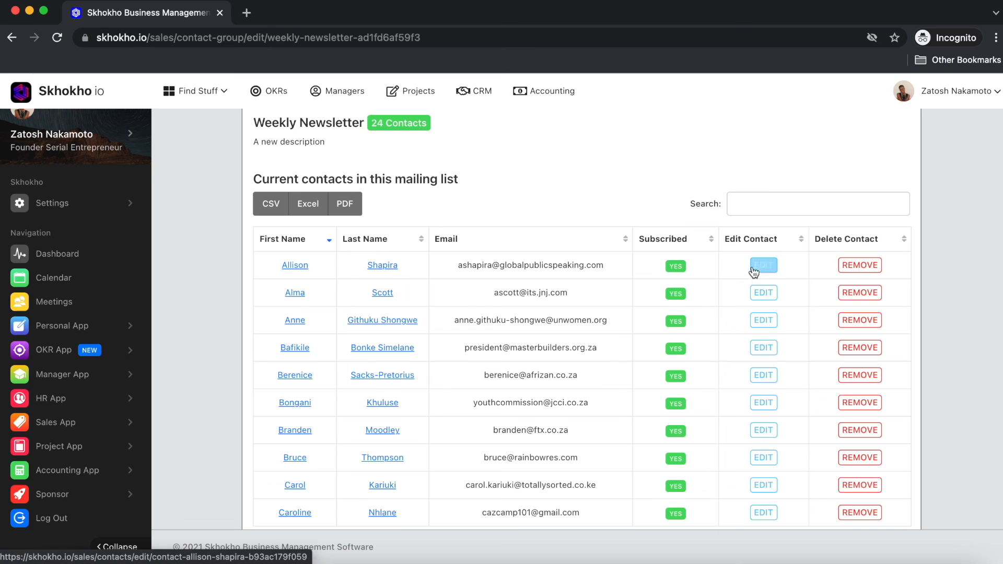
scroll(754, 264, "up", 2)
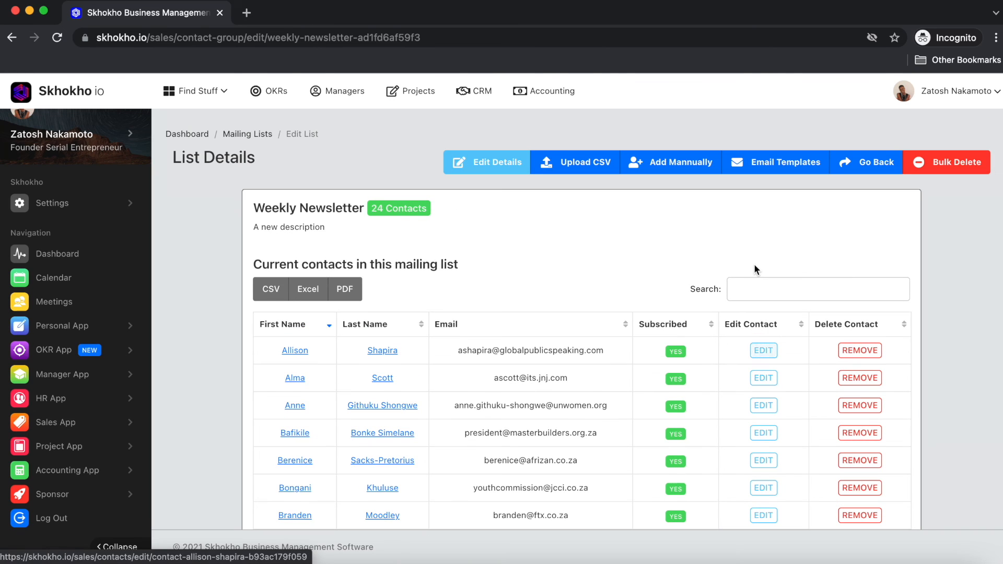
left_click(247, 136)
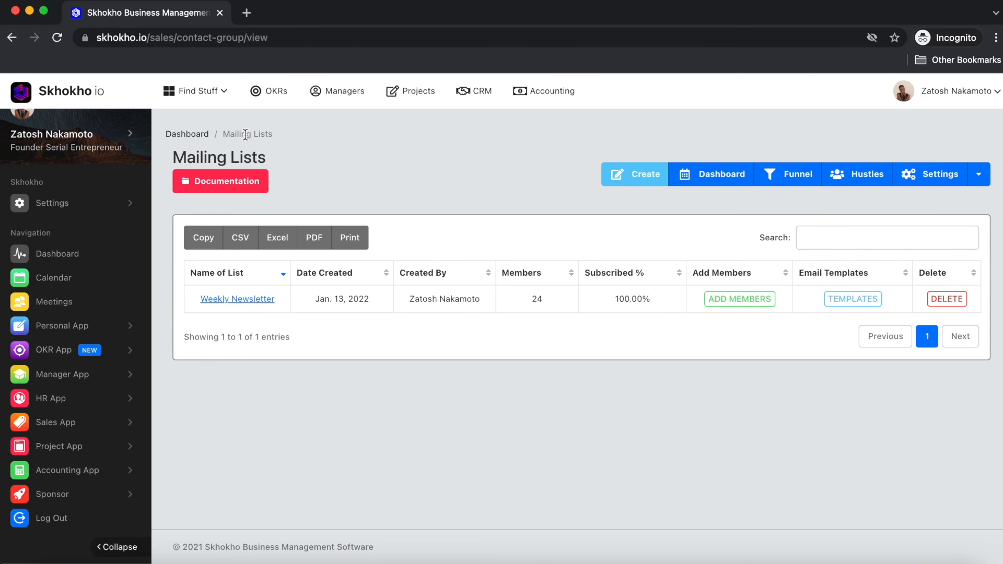
left_click(633, 181)
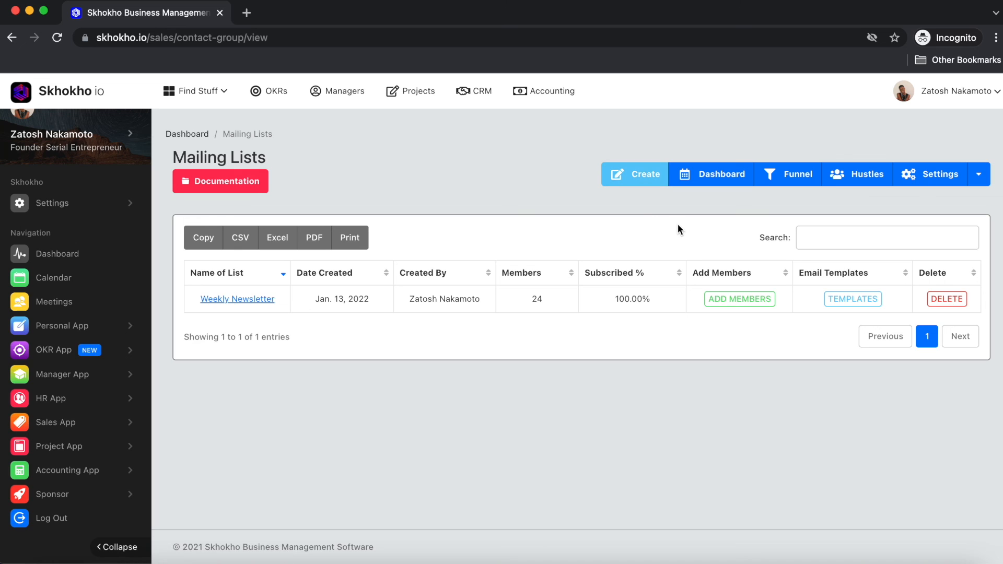